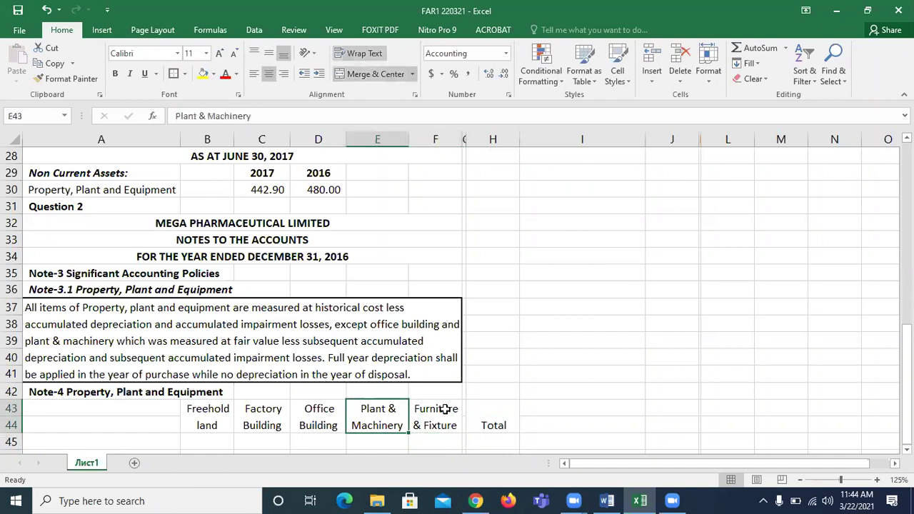
Step: Make the asset column headings of Note-4 bold, from Freehold land through Total
key(Down)
key(Down)
key(Down)
key(Down)
key(Down)
key(Down)
key(Down)
key(Down)
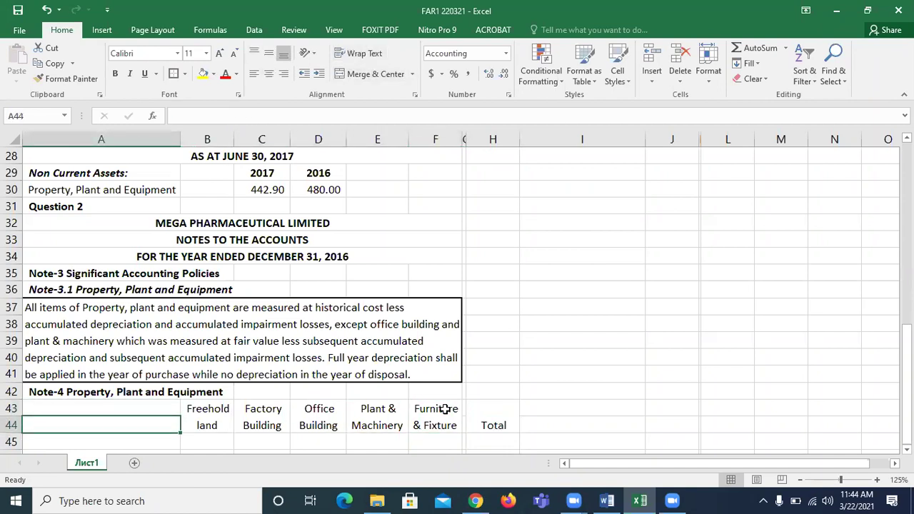
key(Up)
key(Up)
key(Up)
key(Up)
key(Up)
key(Up)
key(Up)
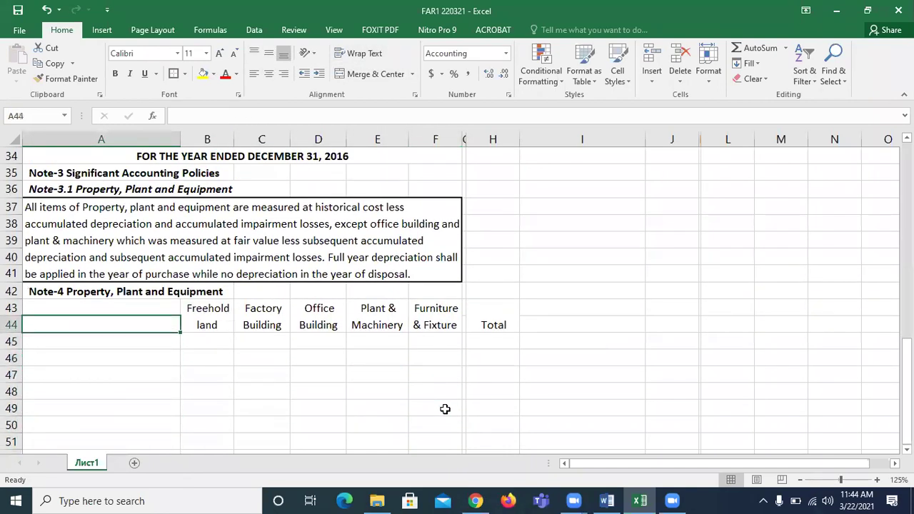
key(Right)
key(shift+Right)
key(shift+Right)
key(shift+Right)
key(shift+Right)
key(shift+Right)
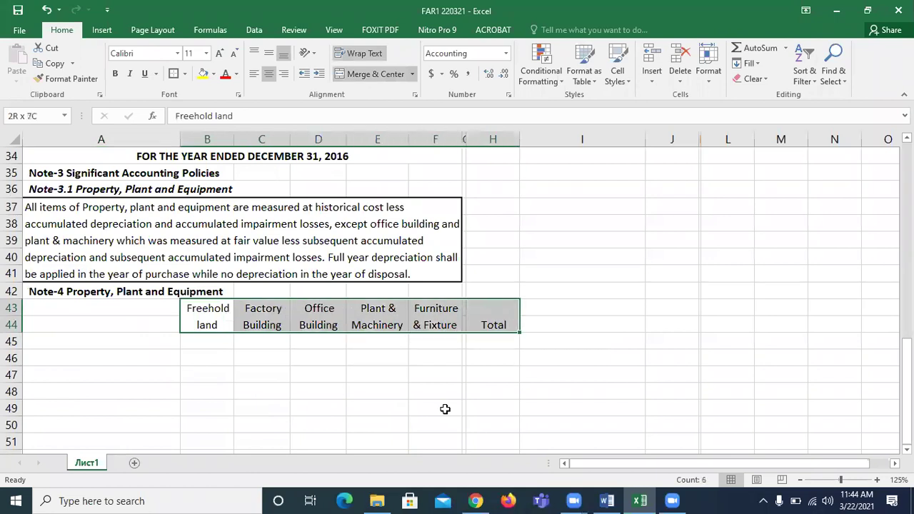
key(ctrl+b)
Step: Add the label "Cost:" in cell A45 and format it bold and italic
key(Down)
key(Left)
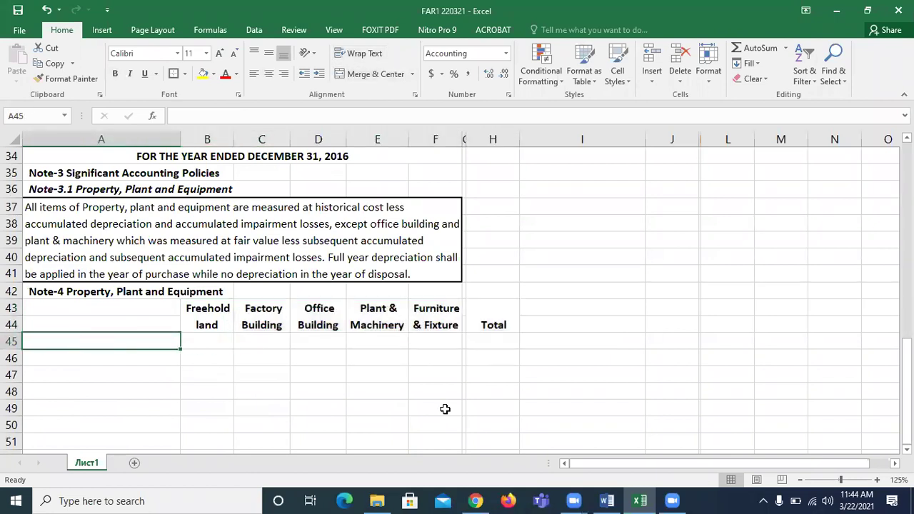
text(Cost:)
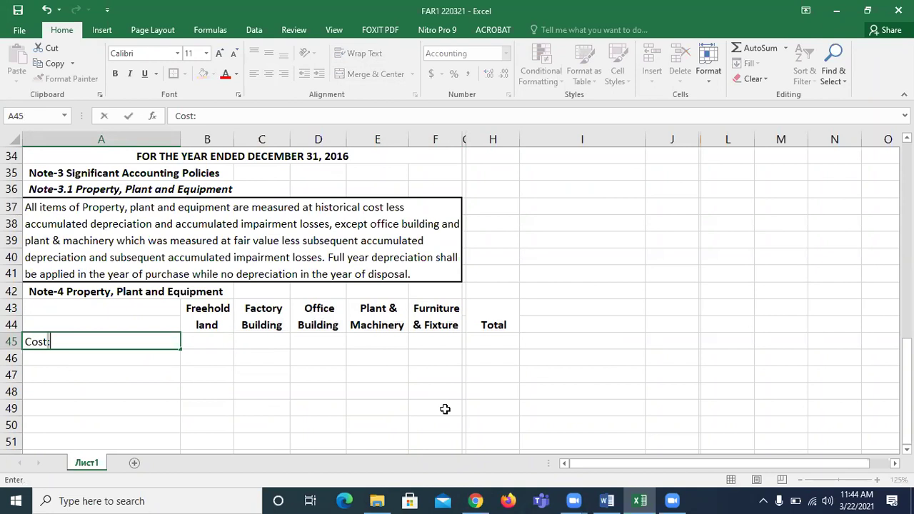
key(Return)
key(Up)
key(ctrl+b)
key(ctrl+i)
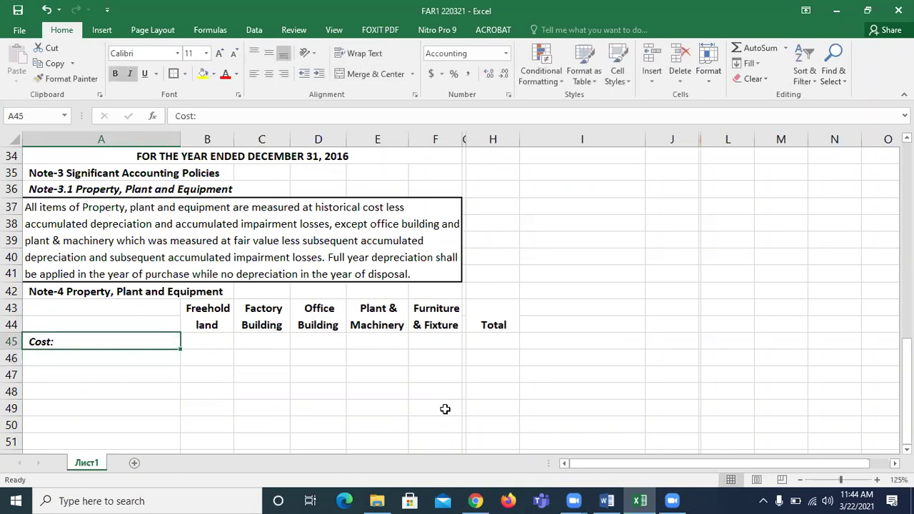
Step: Enter the row label "As at January 1, 2016" in cell A46
key(Down)
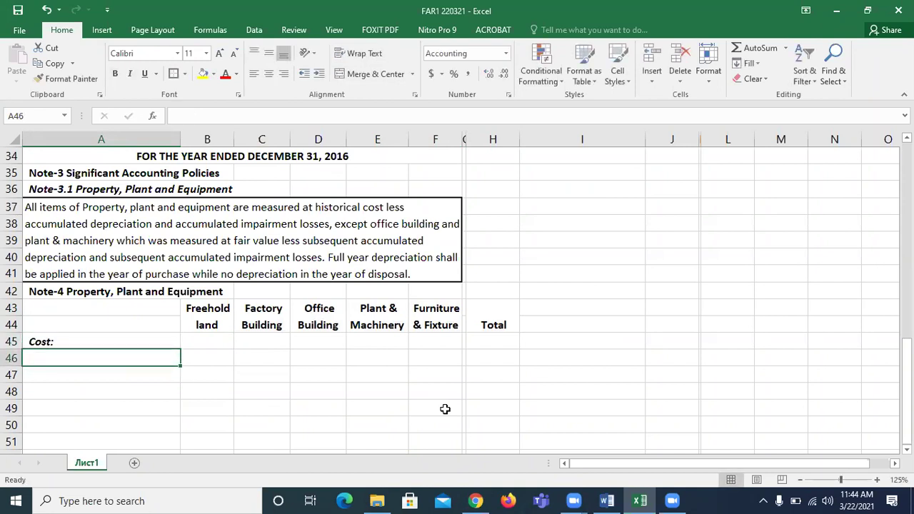
text(As at )
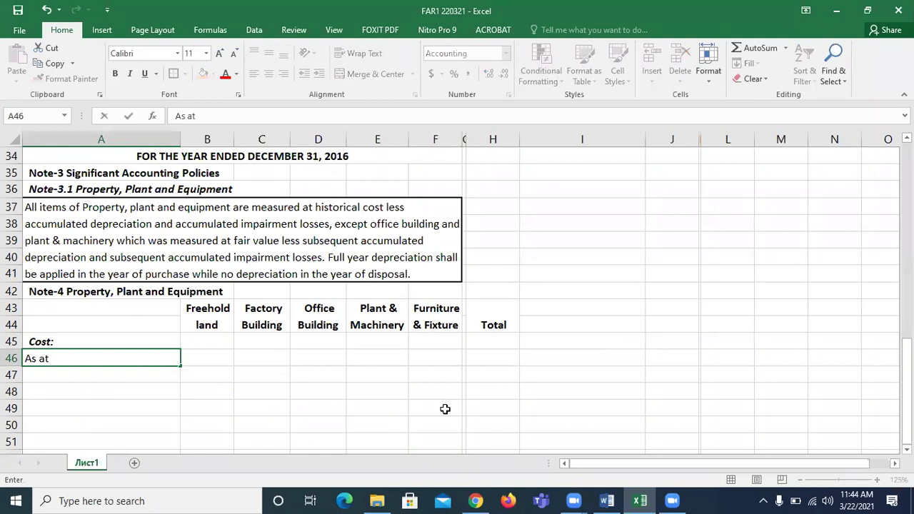
text(January 1, 2)
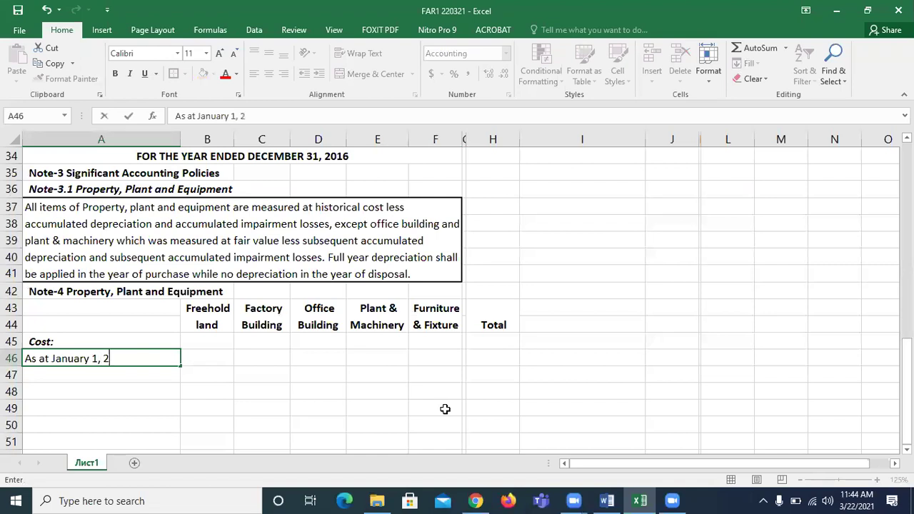
text(016)
key(Tab)
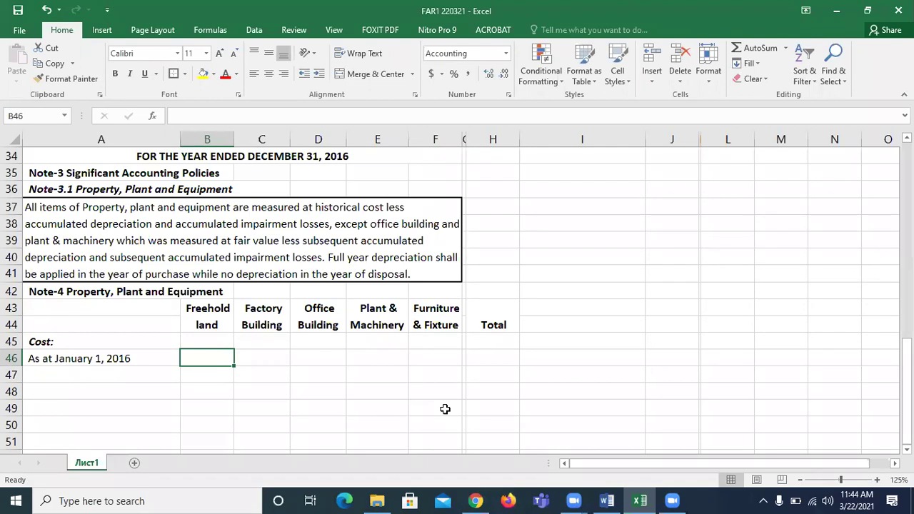
Step: Check the question in the Word document, then enter "Amounts are in Rs thousand" in cell B45 of the Excel sheet
key(alt+Tab)
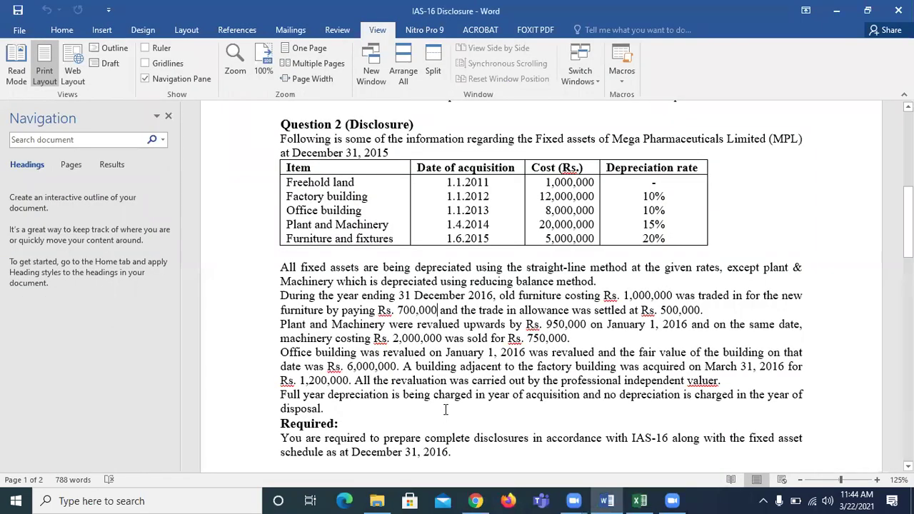
key(alt+Tab)
key(Up)
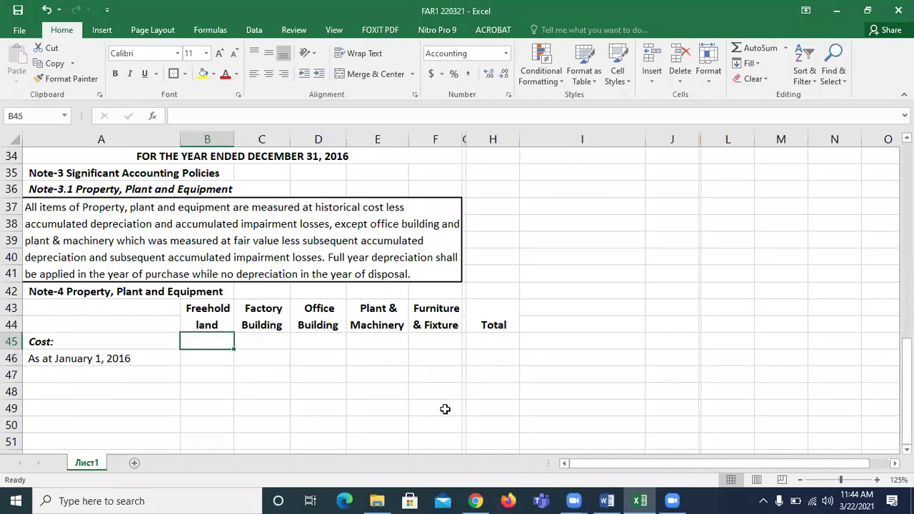
key(shift+Down)
key(shift+Down)
key(shift+Up)
key(shift+Up)
text(A)
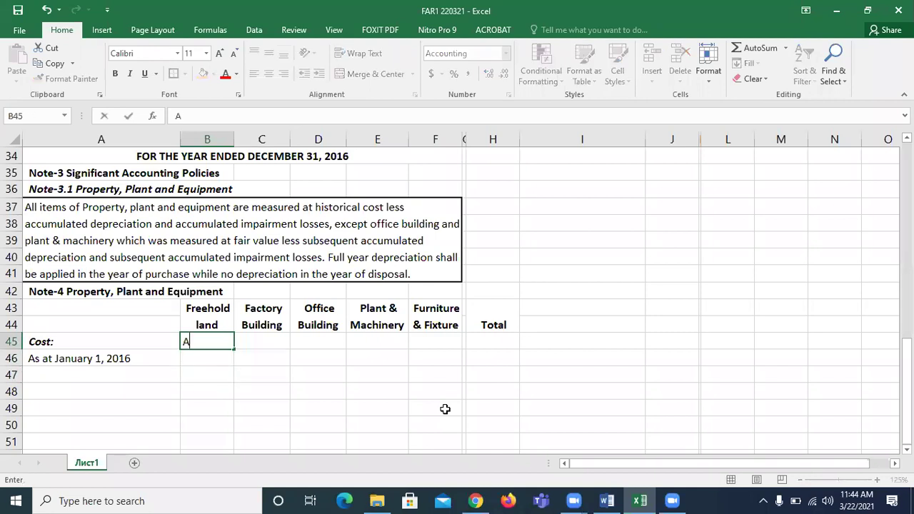
text(mounts are i)
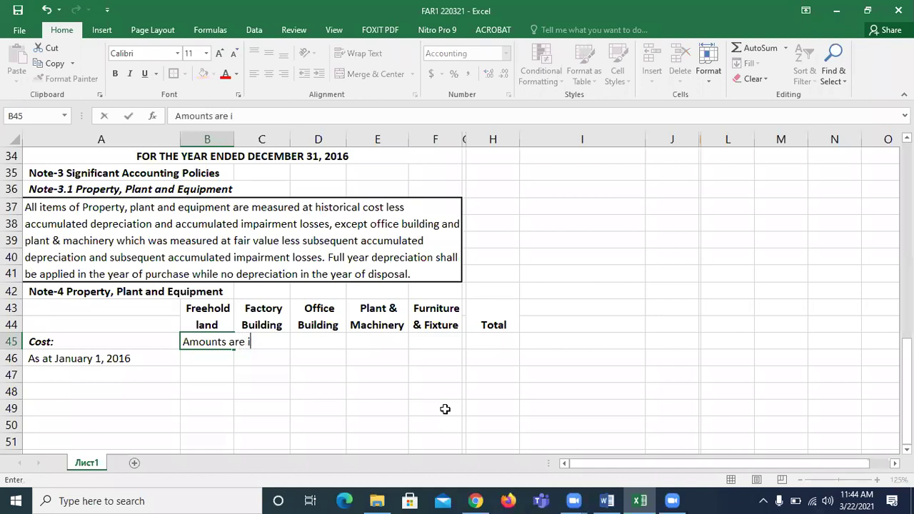
text(n Rs thousand)
key(ctrl+Return)
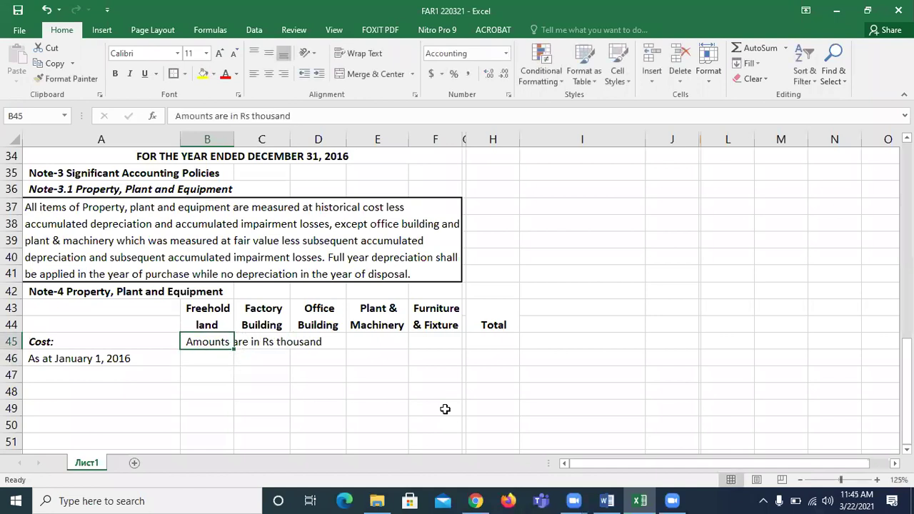
Step: Make the units note bold and merge and centre it across B45:H45
key(shift+Right)
key(shift+Right)
key(shift+Right)
key(shift+Right)
key(shift+Right)
key(shift+Right)
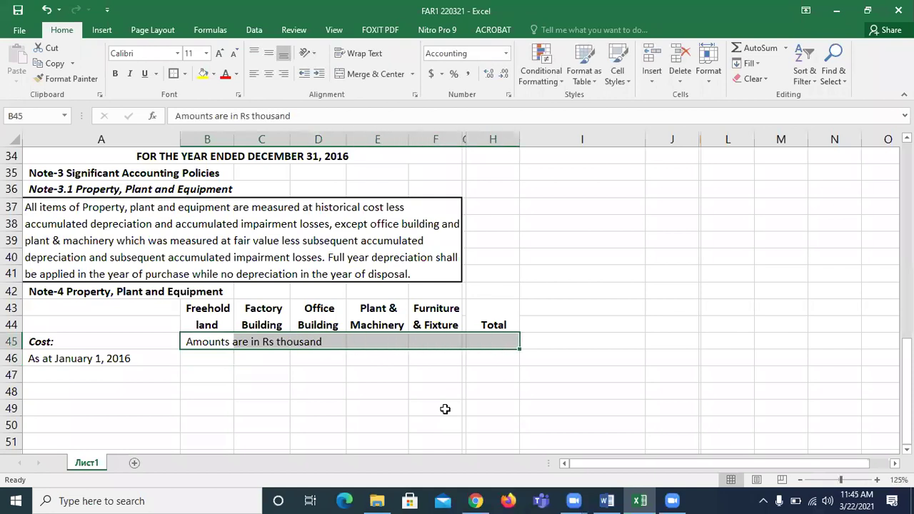
key(ctrl+b)
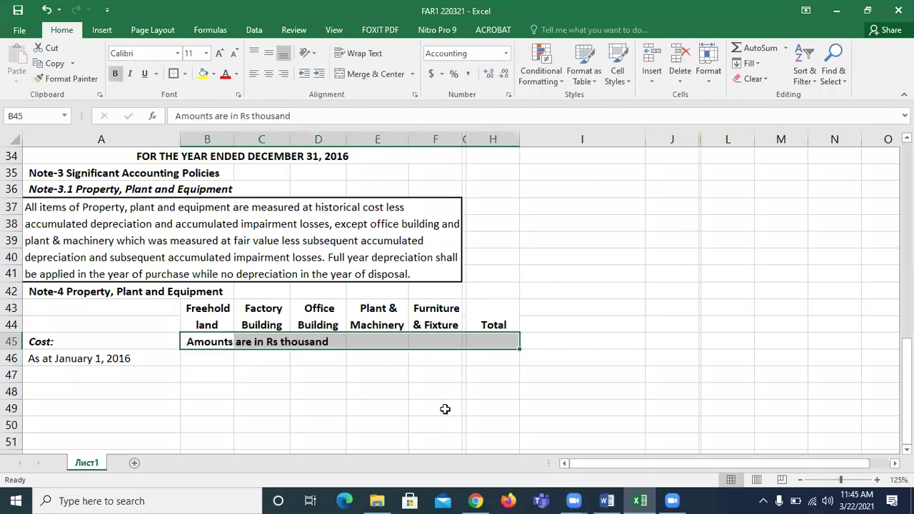
click(362, 73)
key(Return)
Step: Using the cost table in the Word document, enter opening costs of 1000 for Freehold land and 12000 for Factory Building in row 46
key(alt+Tab)
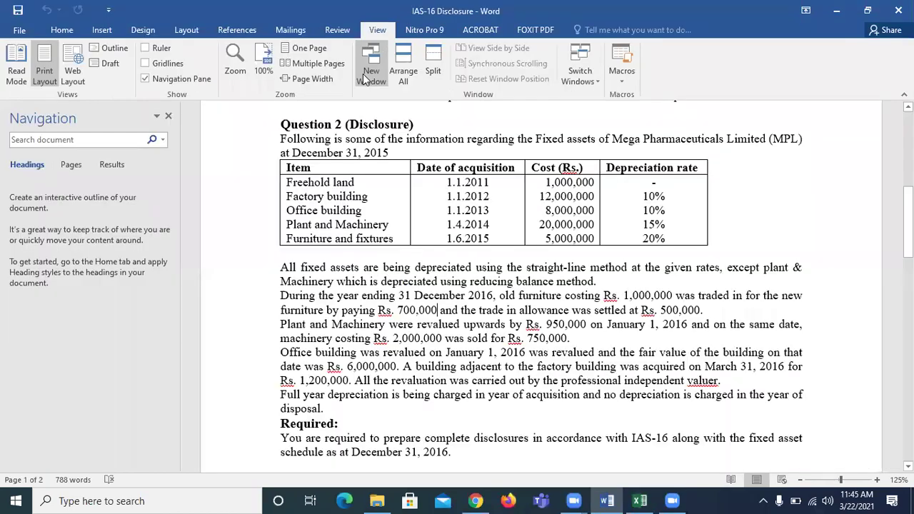
click(575, 183)
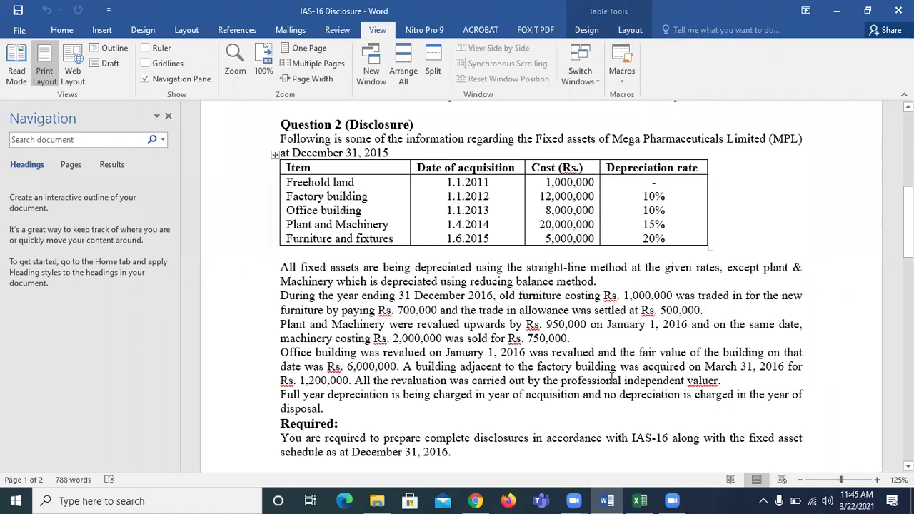
key(alt+Tab)
text(1,00)
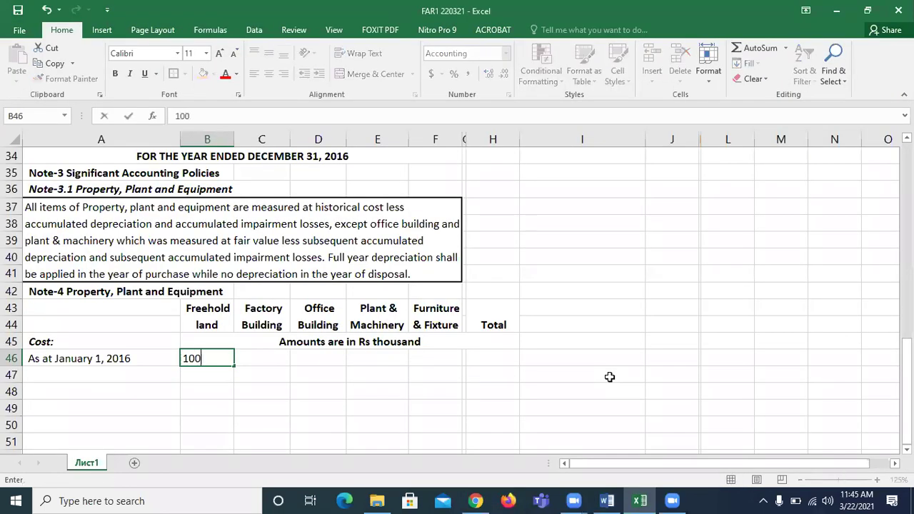
text(0)
key(Tab)
key(alt+Tab)
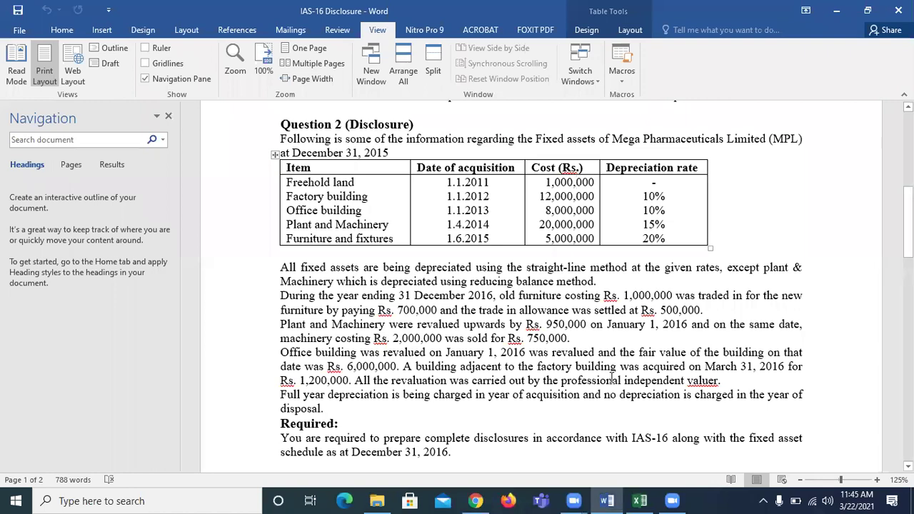
key(alt+Tab)
text(12000)
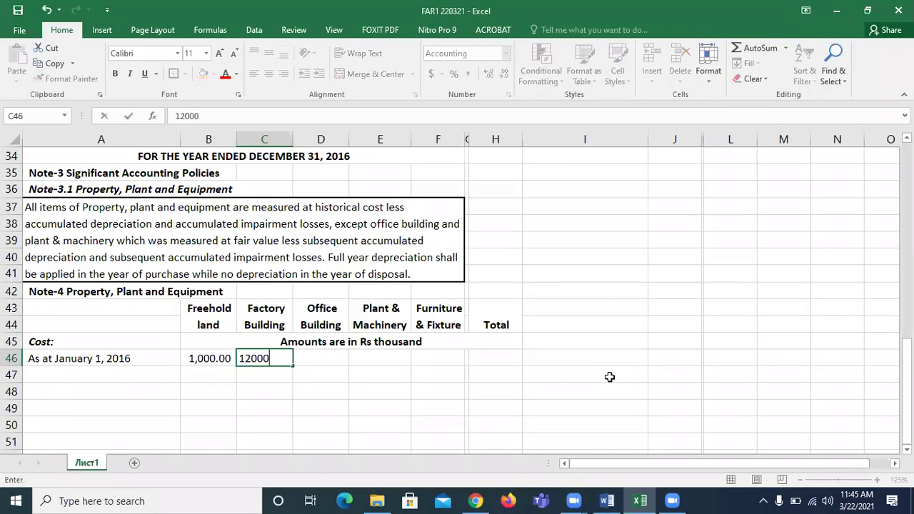
key(Tab)
Step: Enter the remaining opening costs from the Word table in row 46: Office Building 8000, Plant & Machinery 20000, Furniture & Fixture 5000
key(alt+Tab)
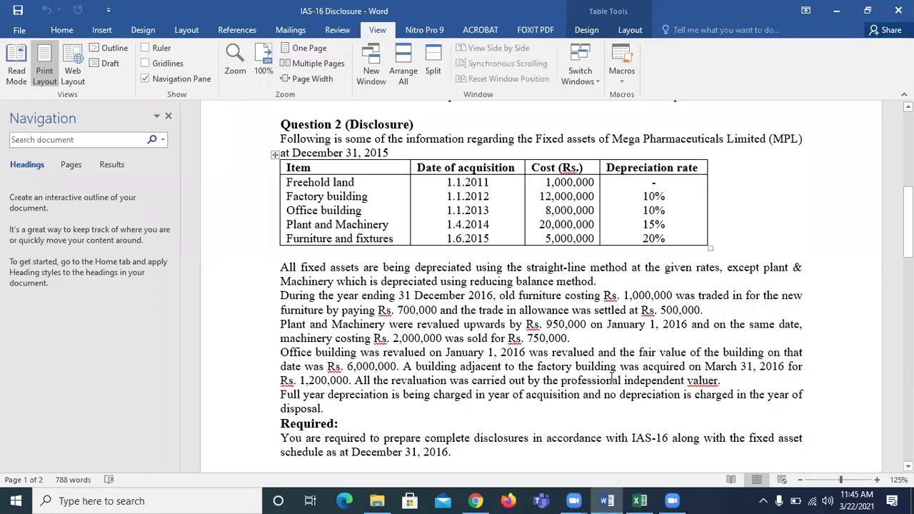
key(alt+Tab)
text(8000)
key(Tab)
key(alt+Tab)
key(alt+Tab)
text(20)
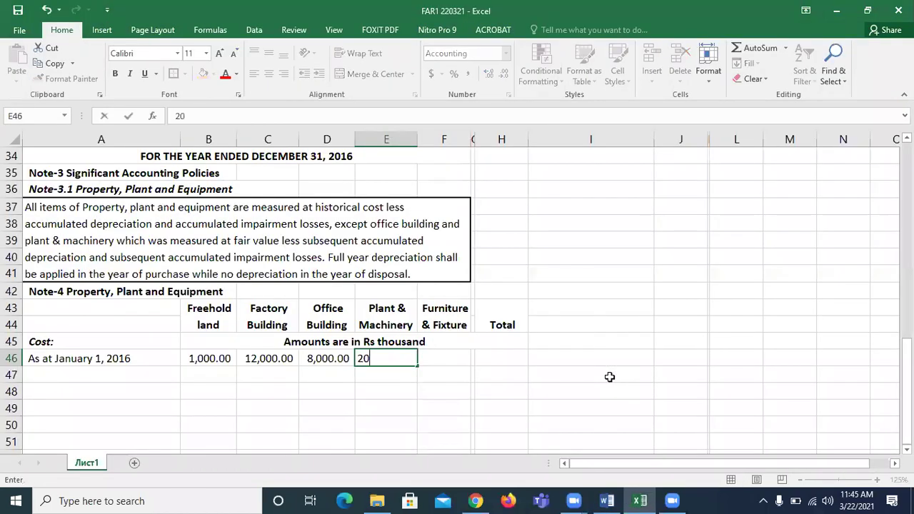
text(0,00)
key(Tab)
key(alt+Tab)
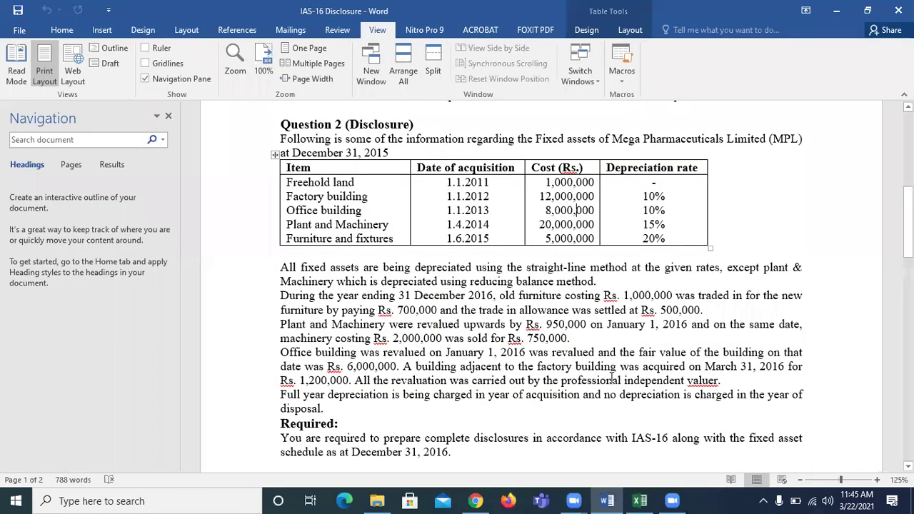
key(alt+Tab)
text(5000)
key(Tab)
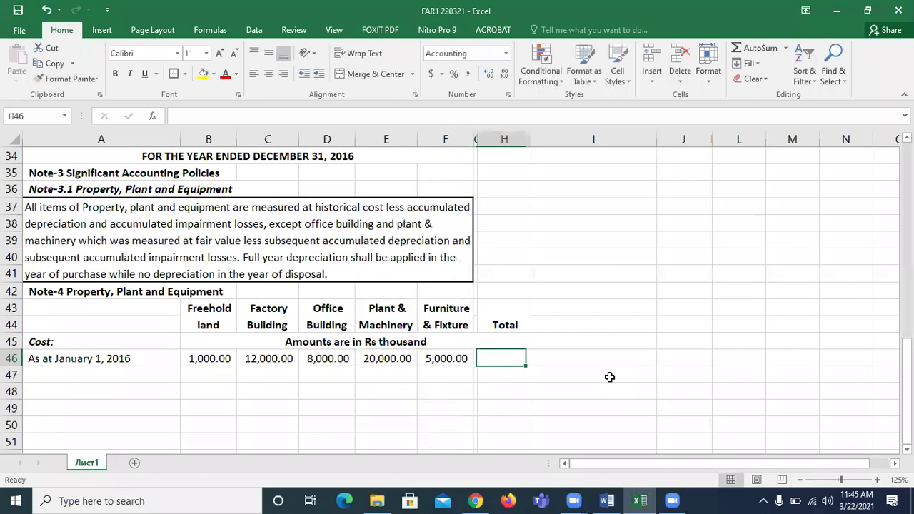
Step: Total the opening costs in H46 with a SUM formula over B46:F46
text(=sum()
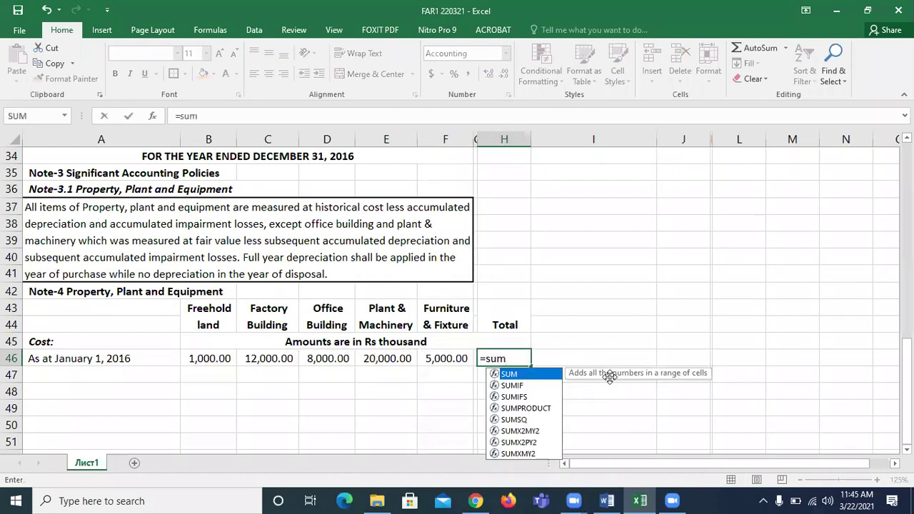
key(Left)
key(Left)
key(Left)
key(Left)
key(Left)
key(shift+Left)
key(shift+Right)
key(shift+Right)
key(shift+Right)
text())
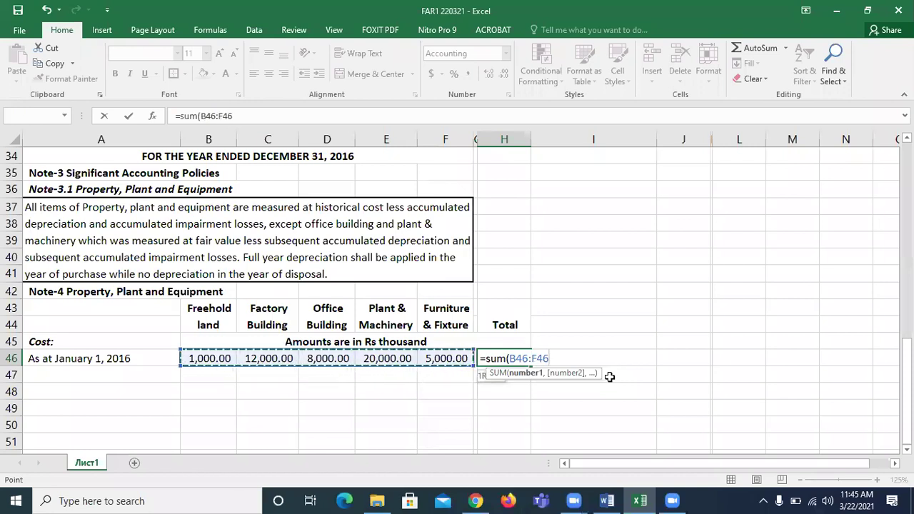
key(Return)
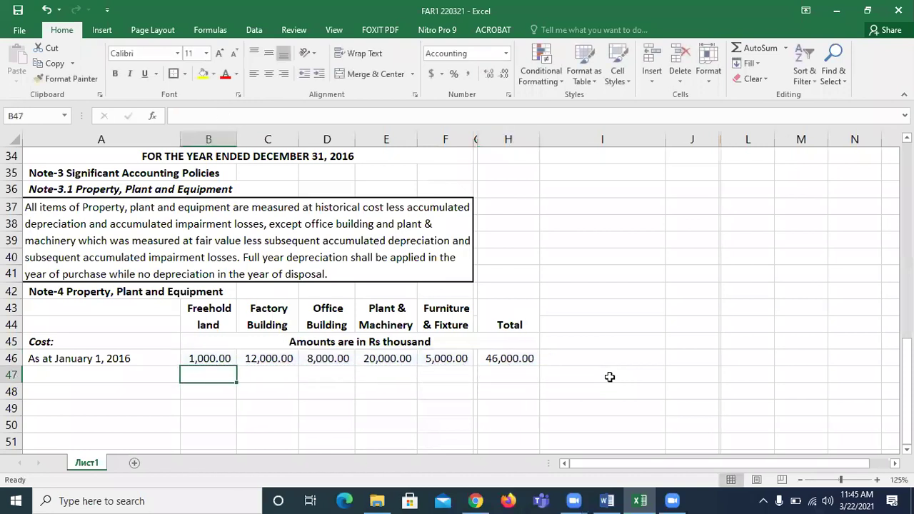
Step: Check the question in the Word document and enter the row label "Additions" in cell A47 of the Excel sheet
key(Up)
key(Down)
key(Left)
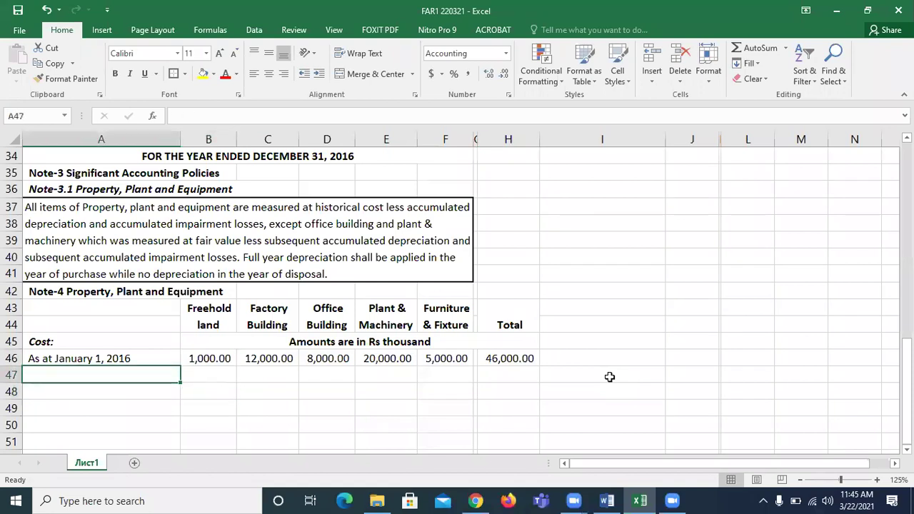
key(alt+Tab)
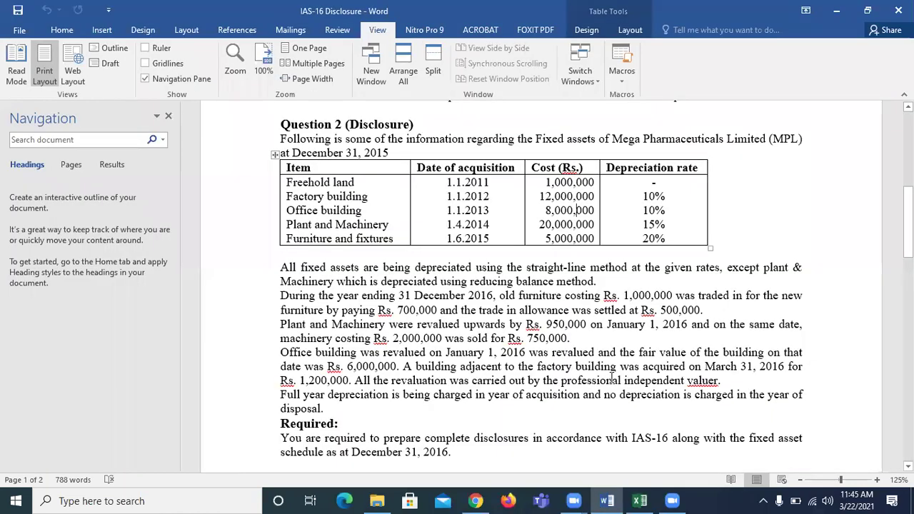
key(alt+Tab)
text(Addi)
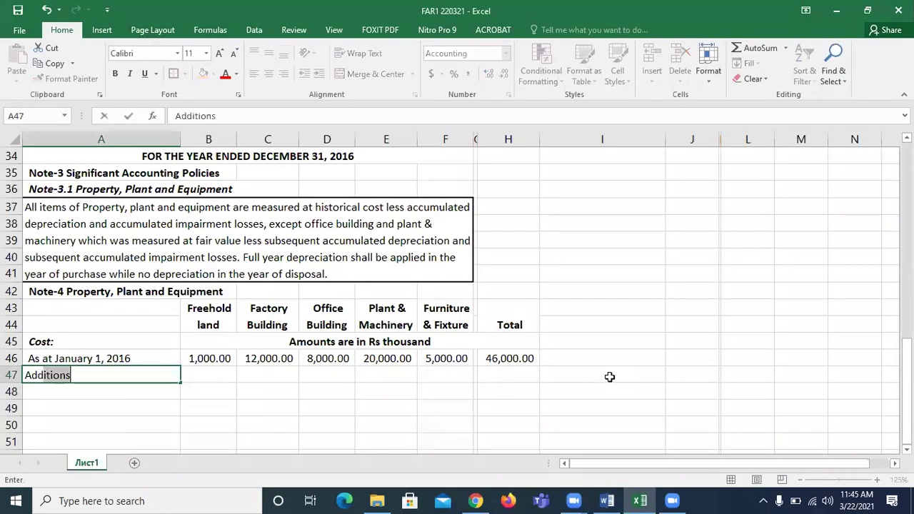
key(Tab)
Step: Switch to the Word question and highlight the sentence about the old furniture traded in for new furniture in yellow
key(alt+Tab)
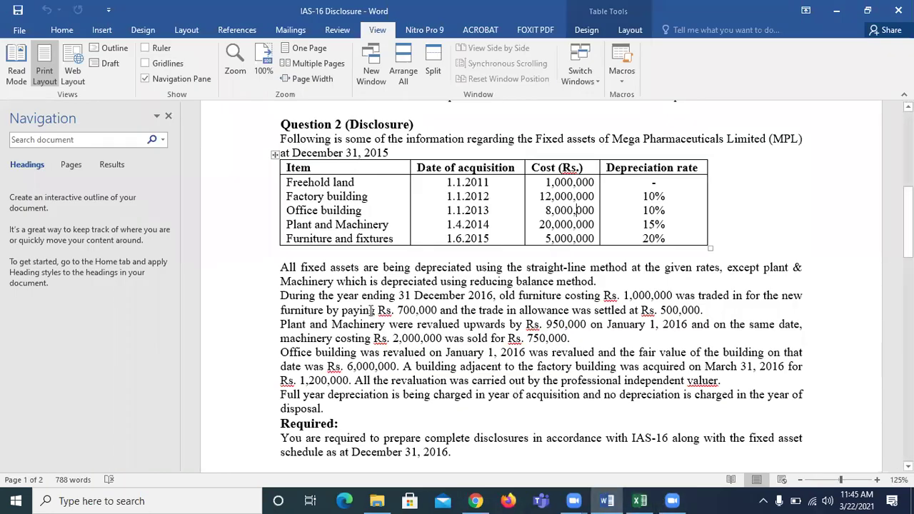
drag(281, 294, 707, 310)
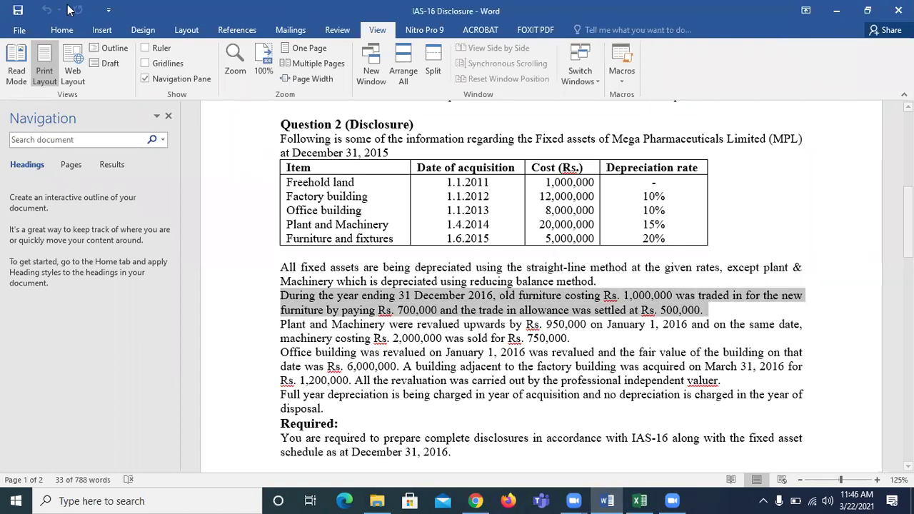
click(61, 29)
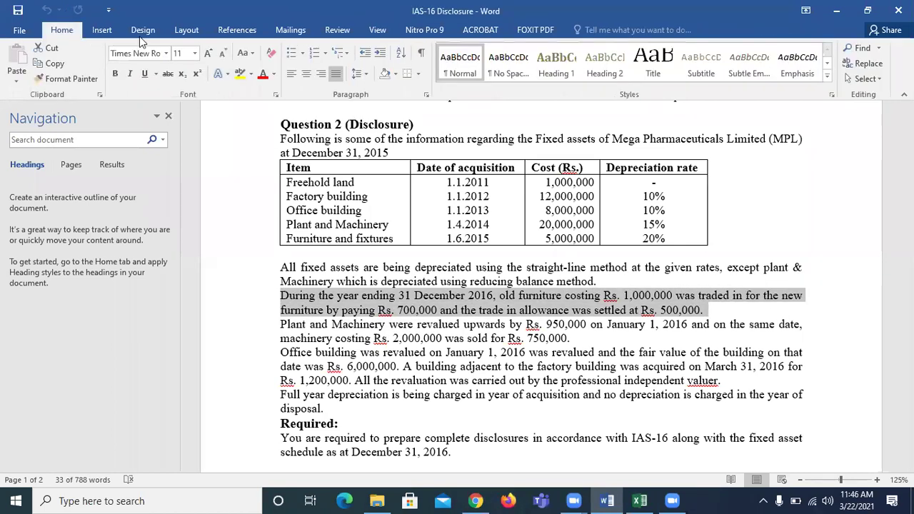
click(240, 75)
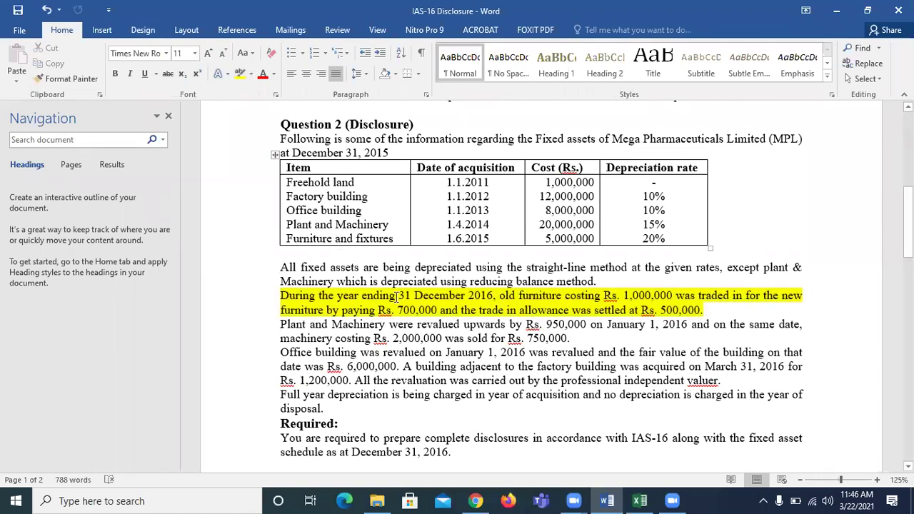
click(546, 300)
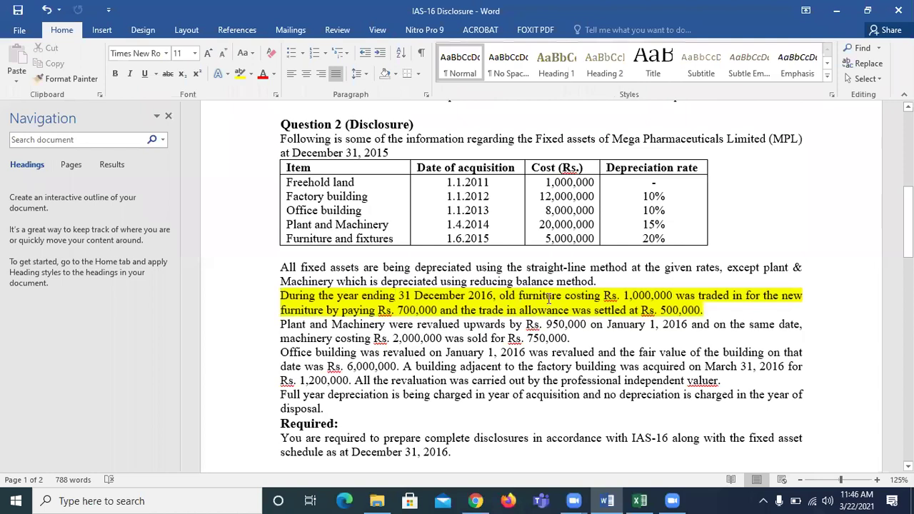
click(633, 294)
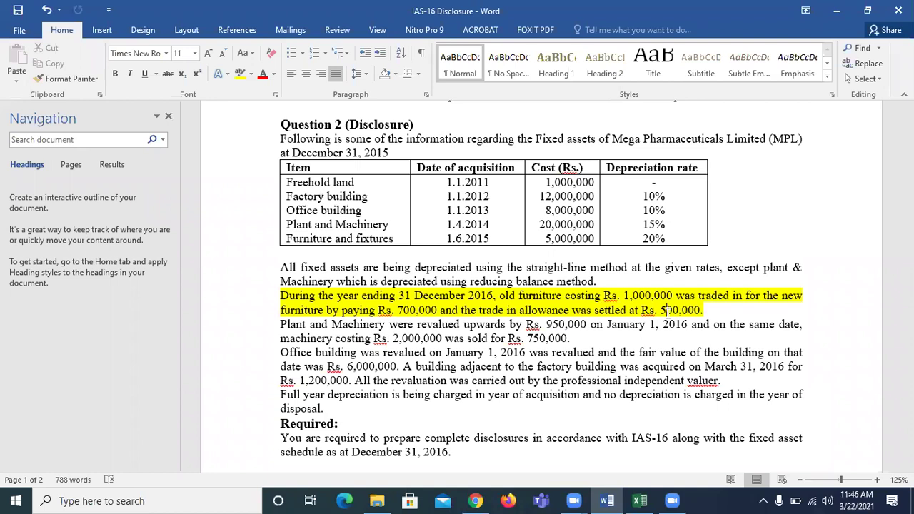
Step: Return to the Excel sheet and enter additions of 1,200 for Furniture & Fixture in F47
key(alt+Tab)
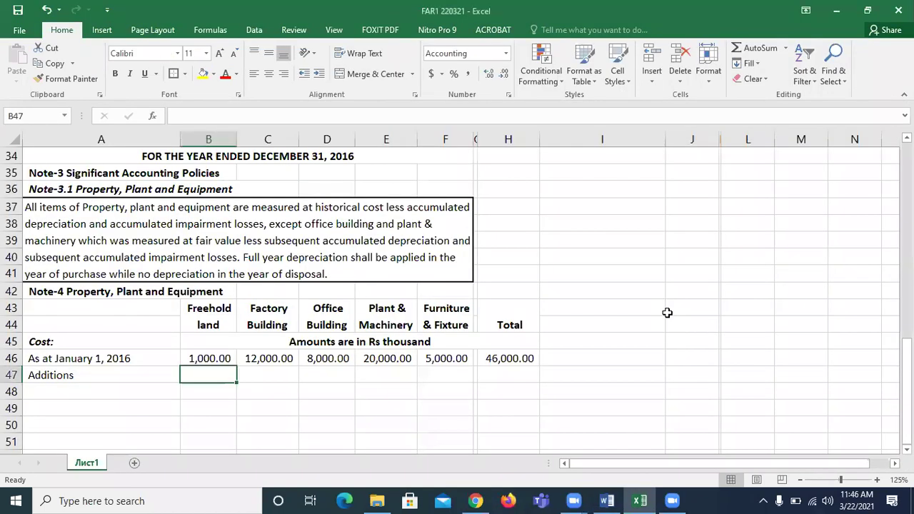
key(Right)
key(Right)
key(Right)
key(Right)
text(1,20)
key(Left)
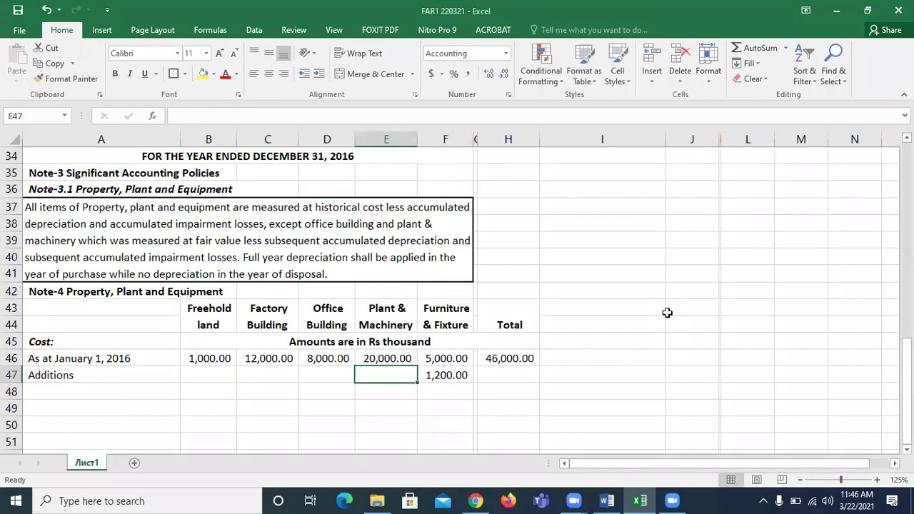
Step: Check the adjacent building's acquisition cost in the Word question and enter additions of 1200 for Factory Building in C47
key(alt+Tab)
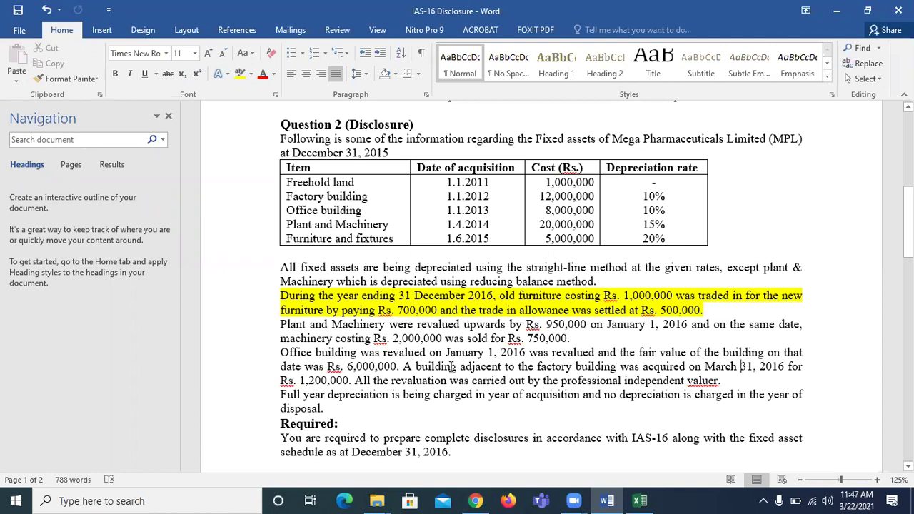
key(alt+Tab)
key(alt+Tab)
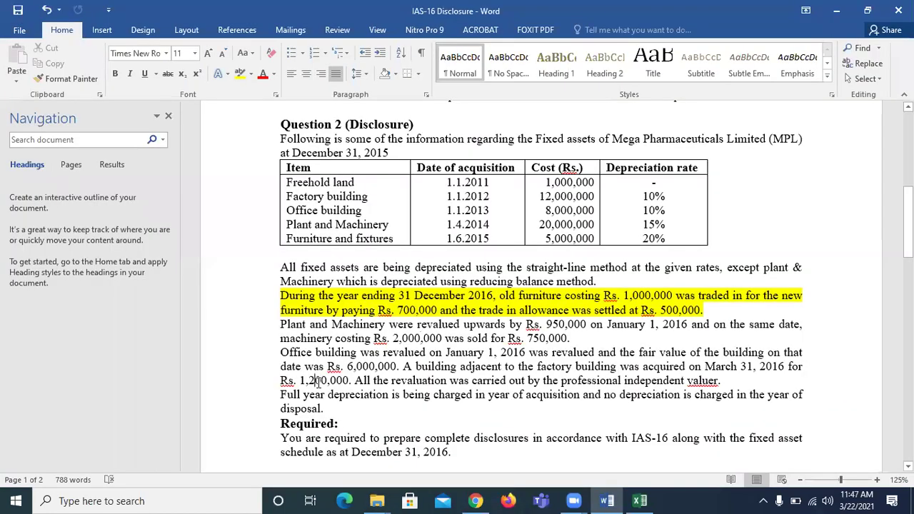
click(641, 501)
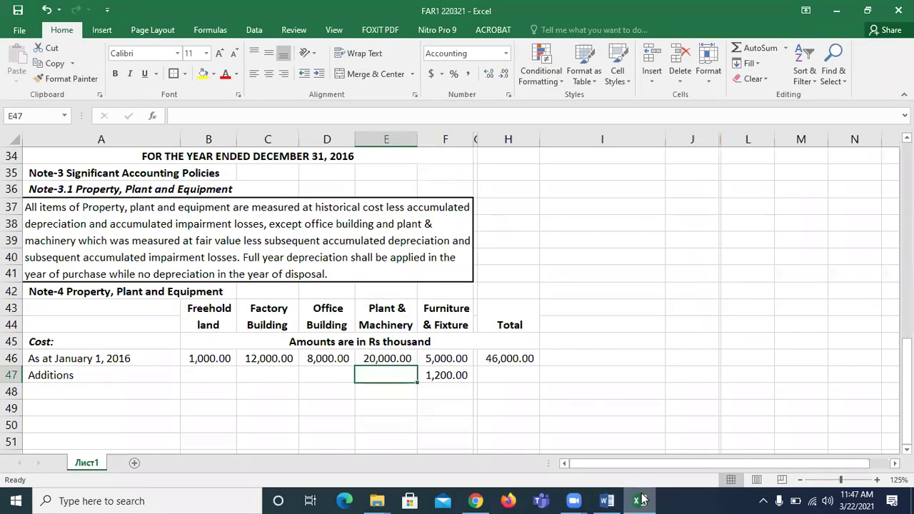
key(Left)
key(Left)
key(alt+Tab)
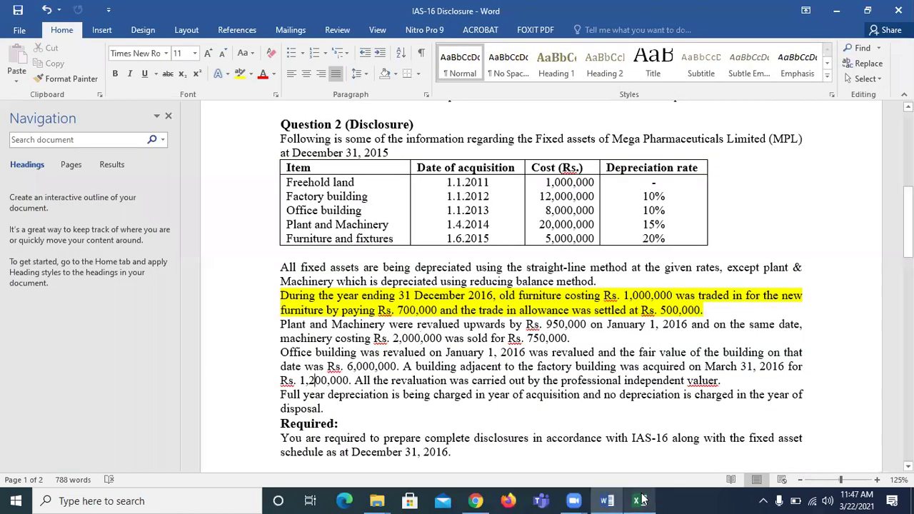
click(640, 501)
text(1200)
click(641, 499)
click(642, 499)
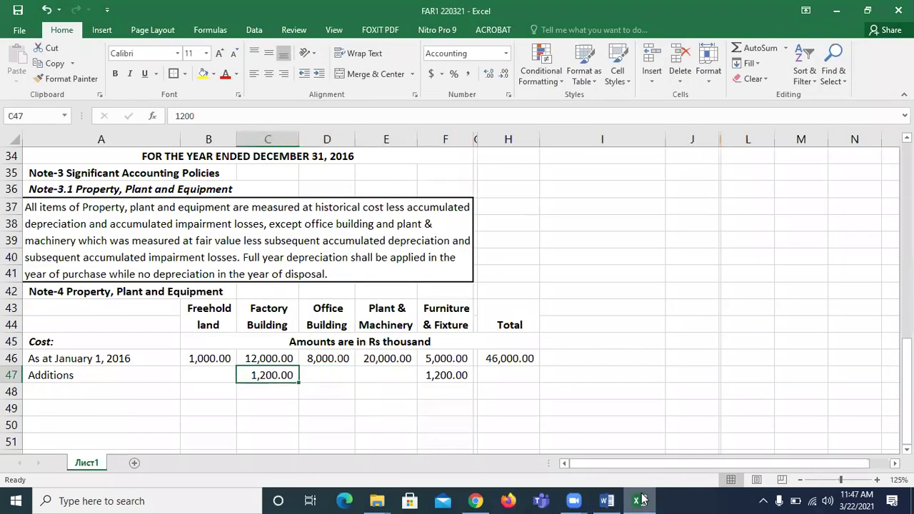
Step: Enter 0 additions for Freehold land, Office Building and Plant & Machinery in row 47
key(Left)
text(0)
key(Right)
key(Right)
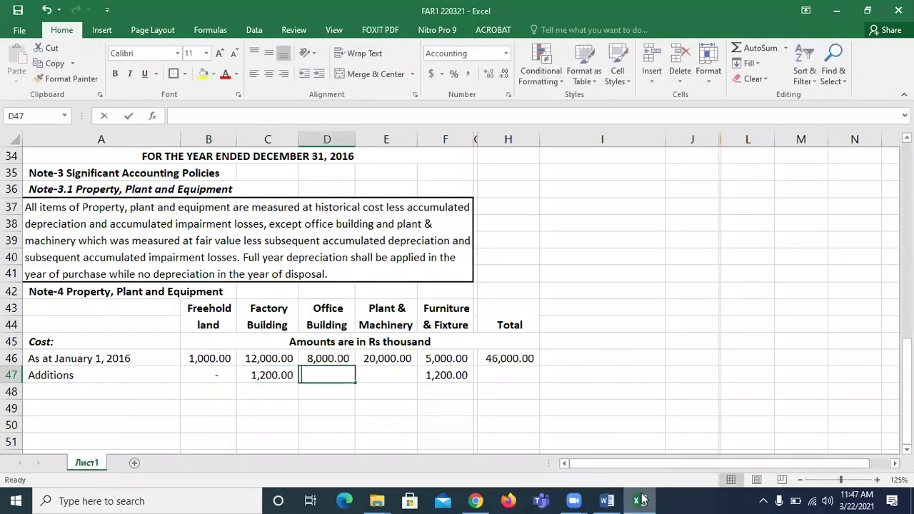
text(0)
key(Right)
text(0)
key(Right)
Step: Total the additions in H47 by copying the SUM formula from H46
key(Right)
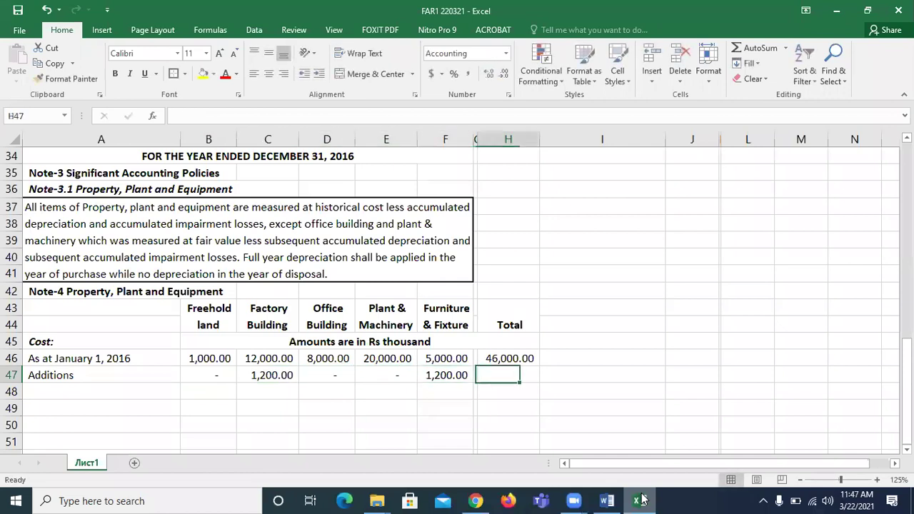
key(Up)
key(ctrl+c)
key(Down)
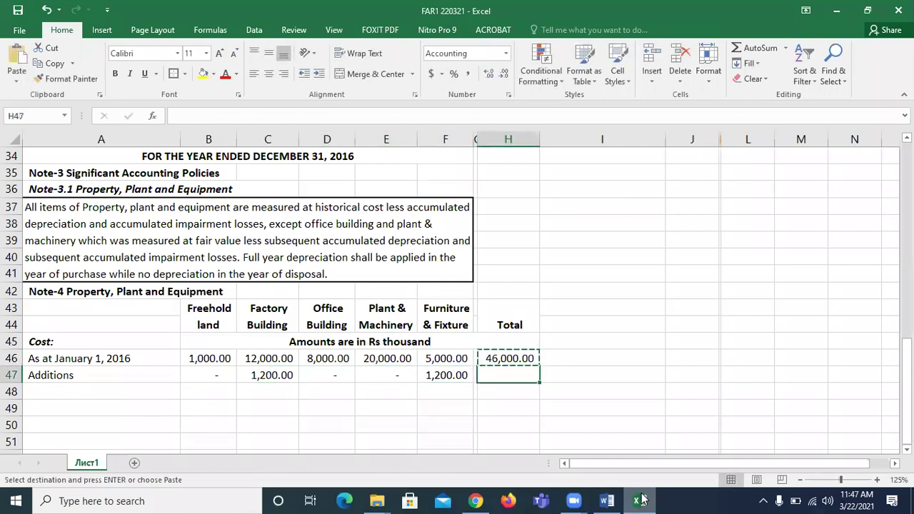
key(Return)
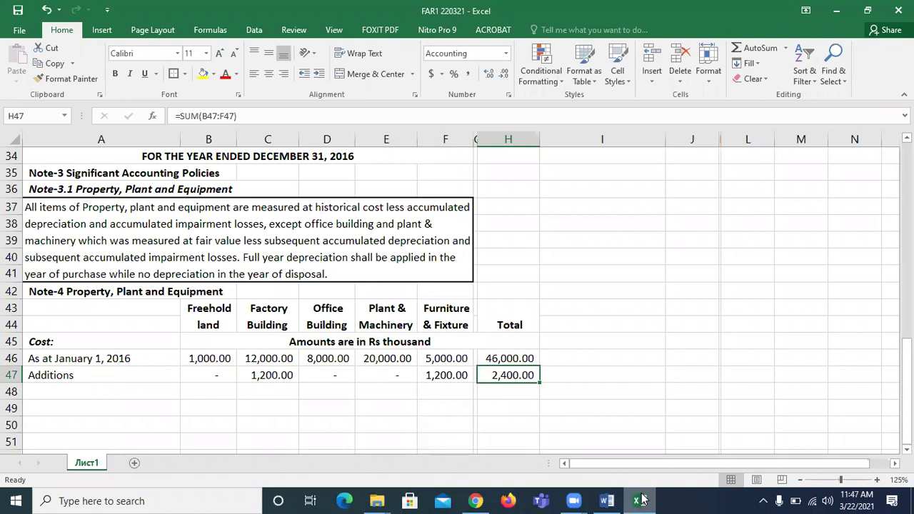
Step: Enter the row label "Disposal" in cell A48
key(Down)
key(Left)
key(Left)
key(Home)
text(Disposal)
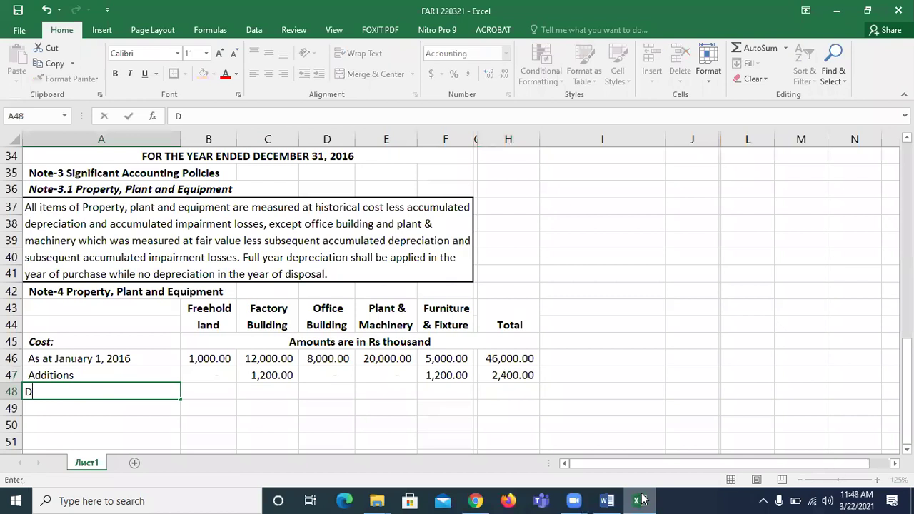
key(Tab)
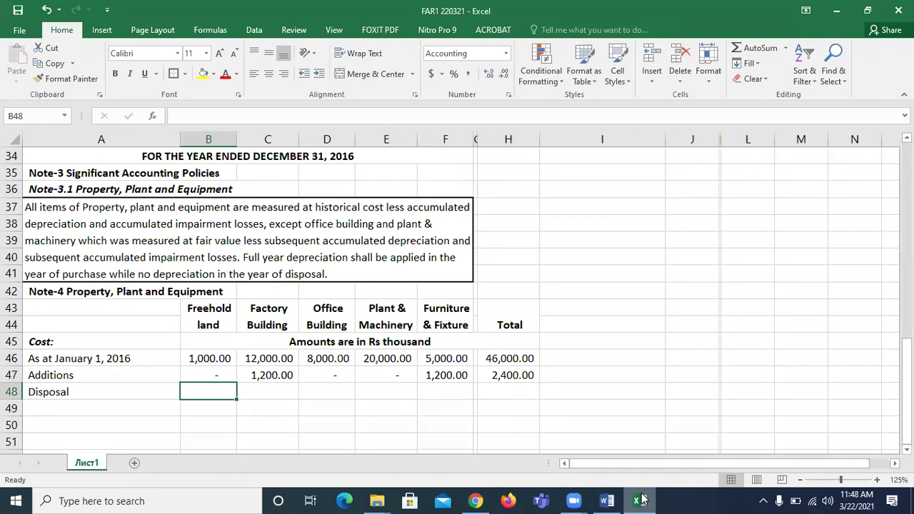
Step: Check the cost of the traded-in furniture in the Word question and enter -1000 for Furniture & Fixture disposal in F48
click(639, 499)
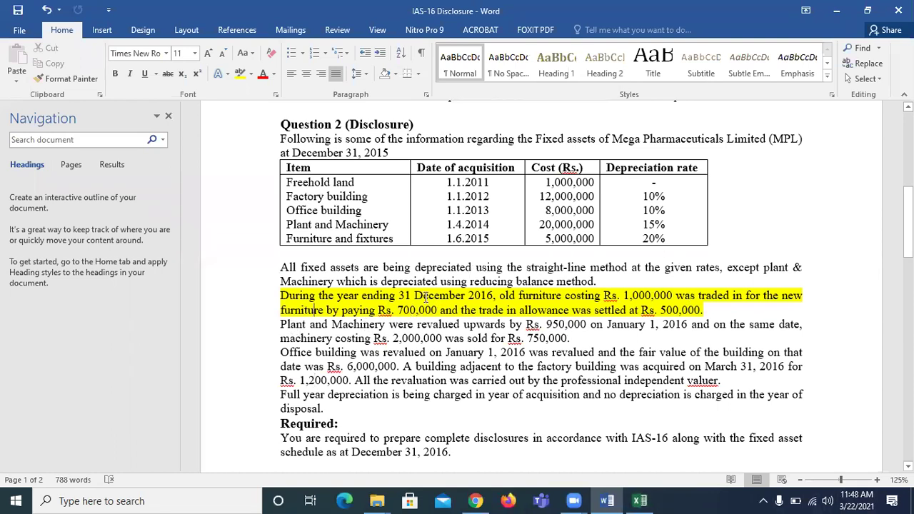
click(589, 296)
key(alt+Tab)
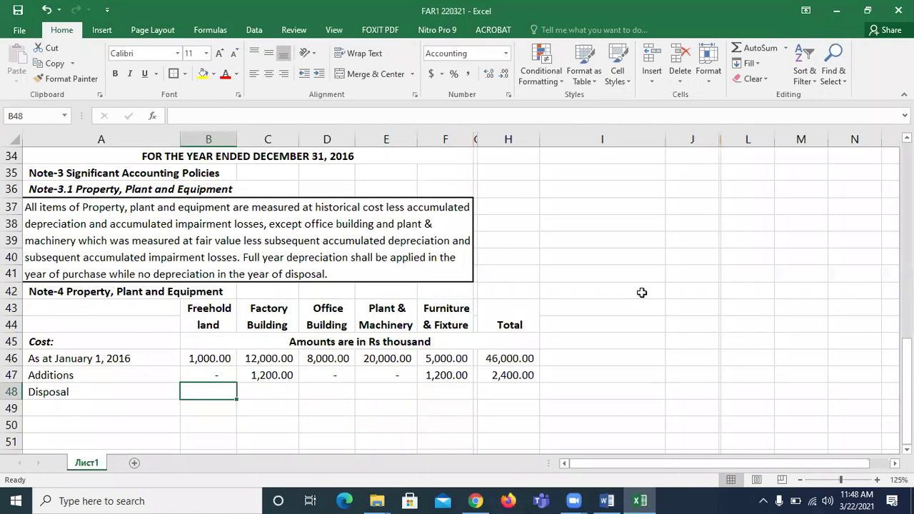
key(Right)
key(Right)
key(Right)
key(Right)
text(-1000)
key(Left)
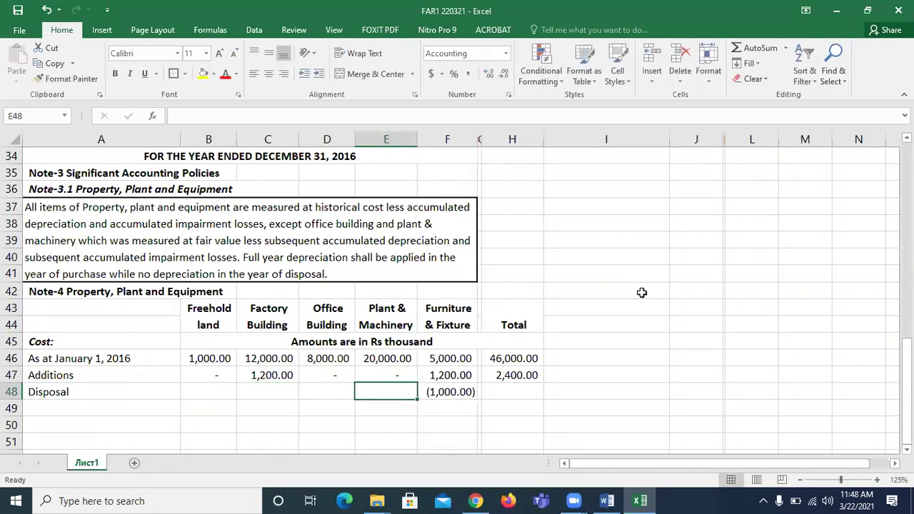
Step: Check the cost of the sold machinery in the Word question and enter -2000 for Plant & Machinery disposal in E48
key(alt+Tab)
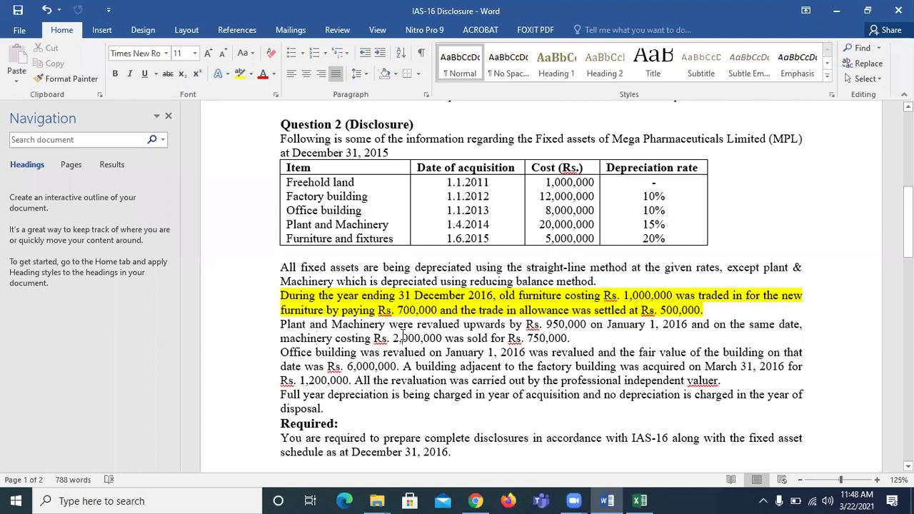
key(alt+Tab)
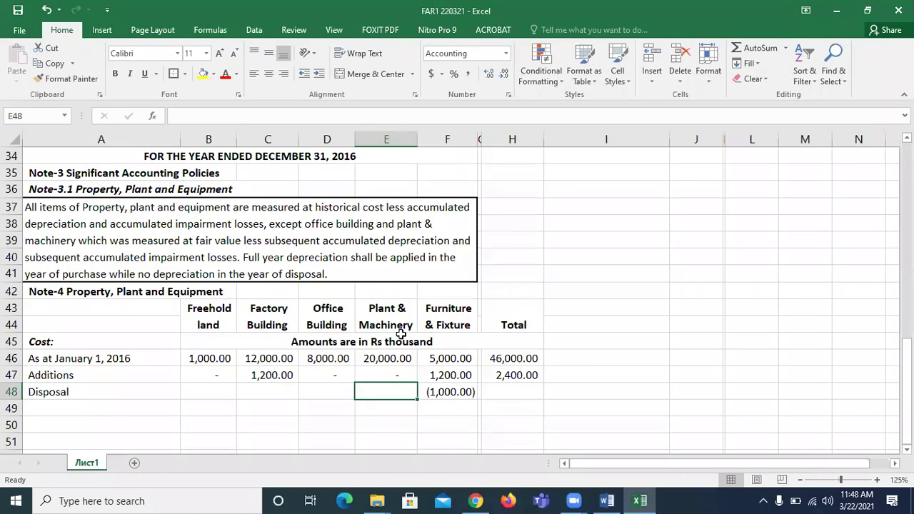
key(alt+Tab)
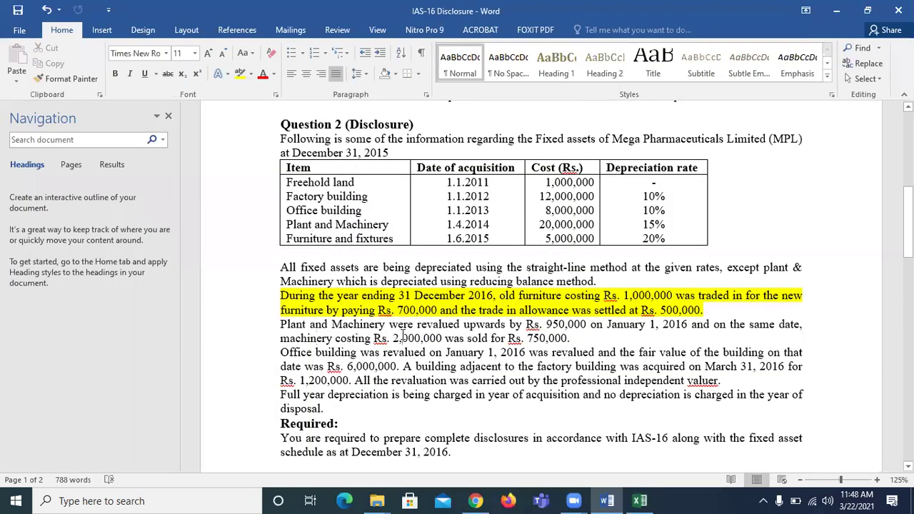
key(alt+Tab)
text(-2000)
key(Left)
Step: Recheck the Word question and enter 0 disposals for Freehold land, Factory Building and Office Building in row 48
key(alt+Tab)
key(alt+Tab)
key(Left)
key(Left)
text(0)
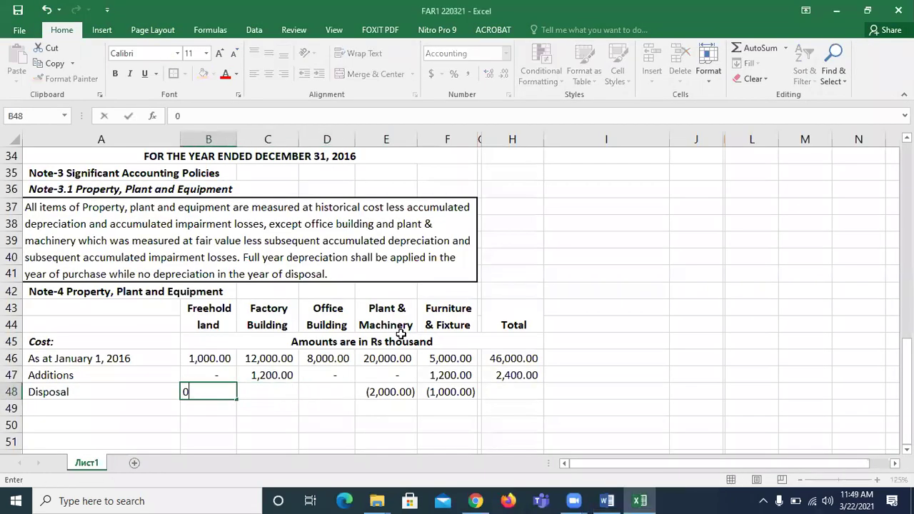
key(Right)
text(0)
key(Right)
text(0)
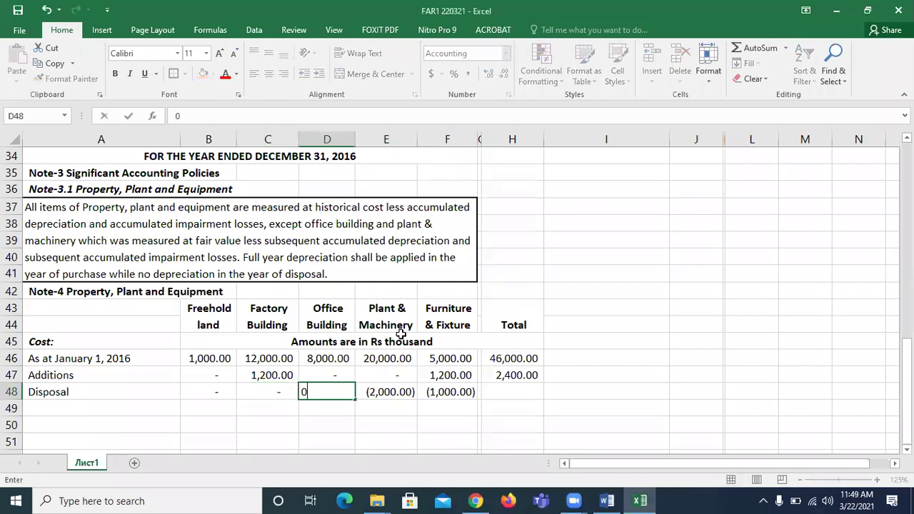
Step: Total the disposals in H48 by copying the SUM formula from H47
key(Right)
key(Right)
key(Right)
key(Right)
key(Up)
key(ctrl+c)
key(Down)
key(Return)
Step: Enter the row label "Revaluation-Acc Dep" in A49 and review the revaluation details in the Word question
key(Down)
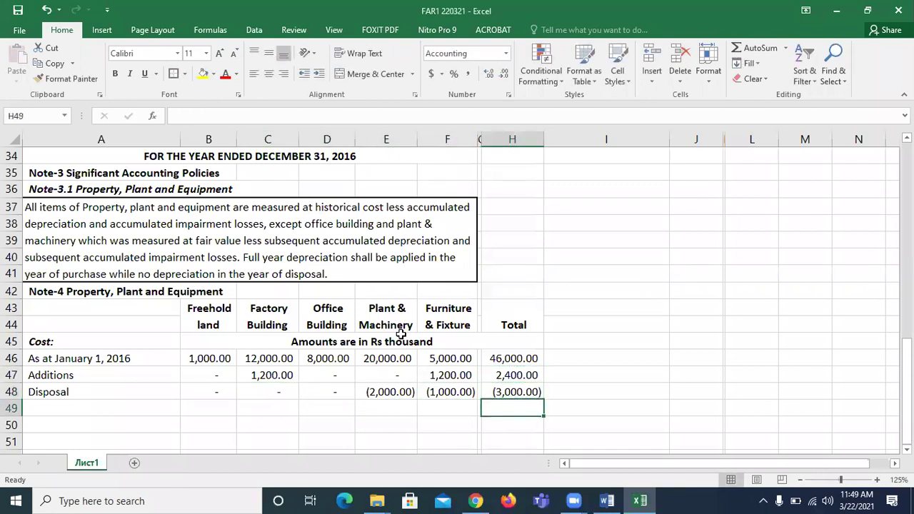
key(Left)
key(Home)
key(alt+Tab)
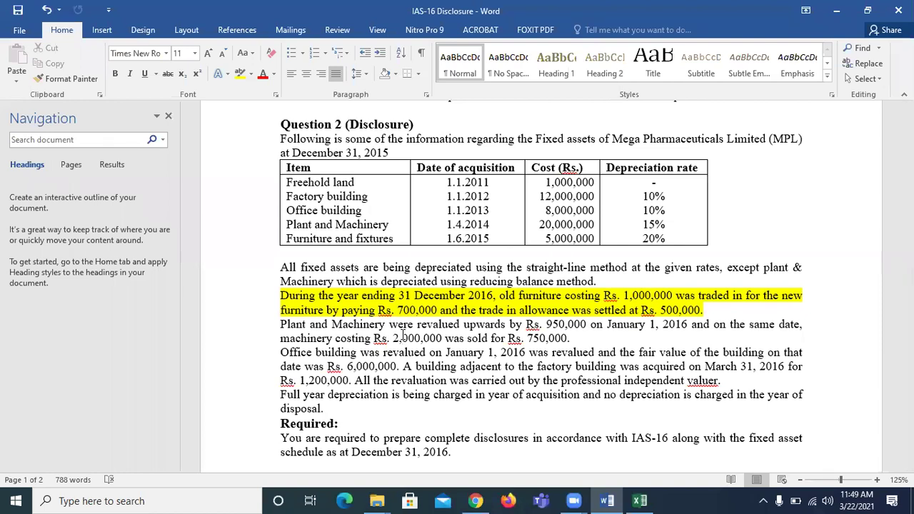
key(alt+Tab)
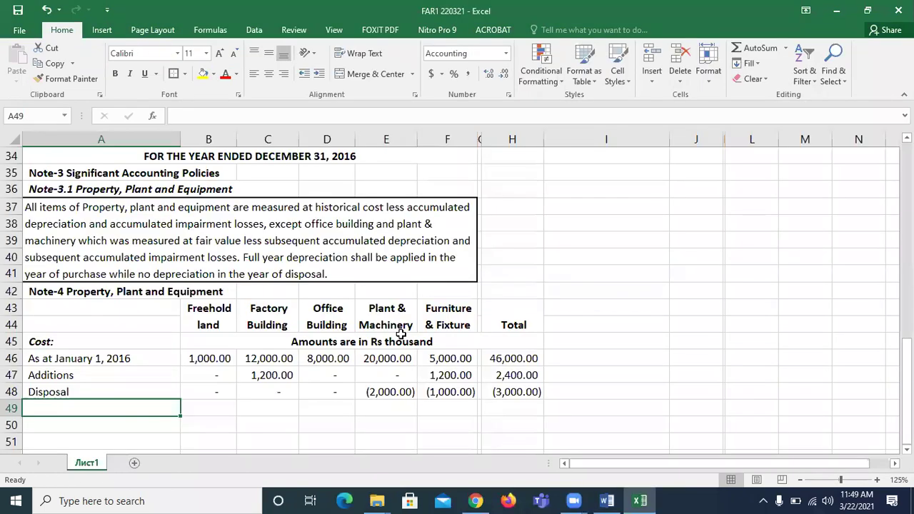
text(Revalua)
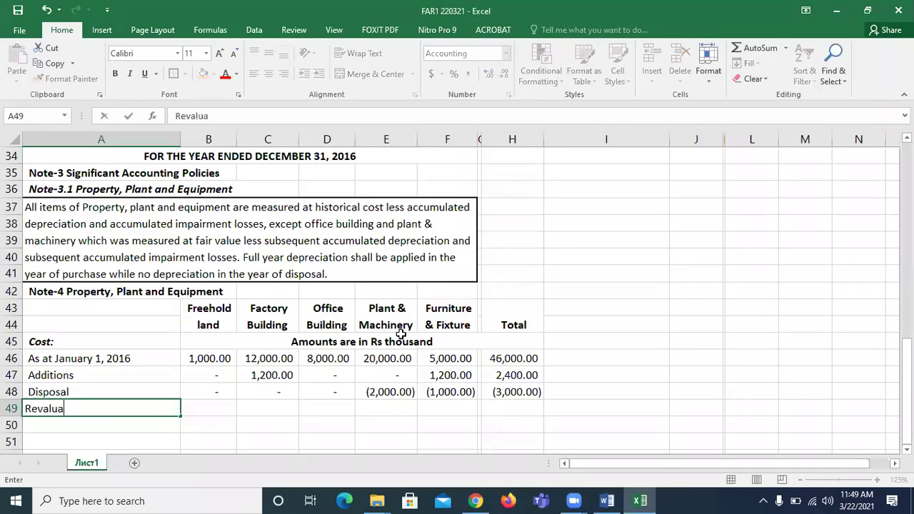
text(tion-Acc Dep)
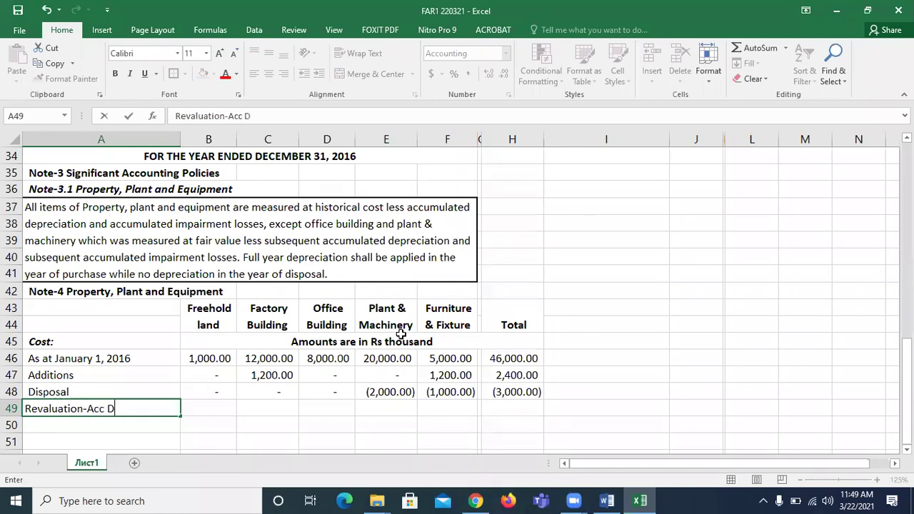
key(Tab)
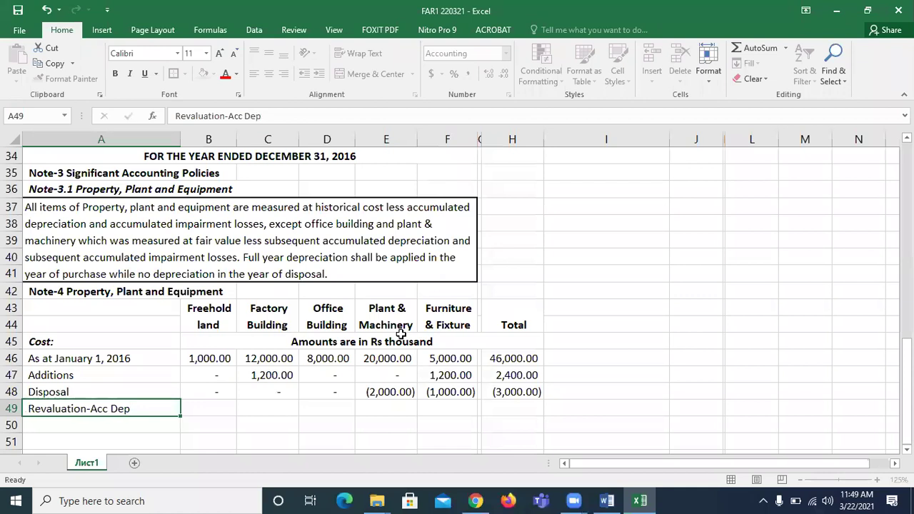
key(alt+Tab)
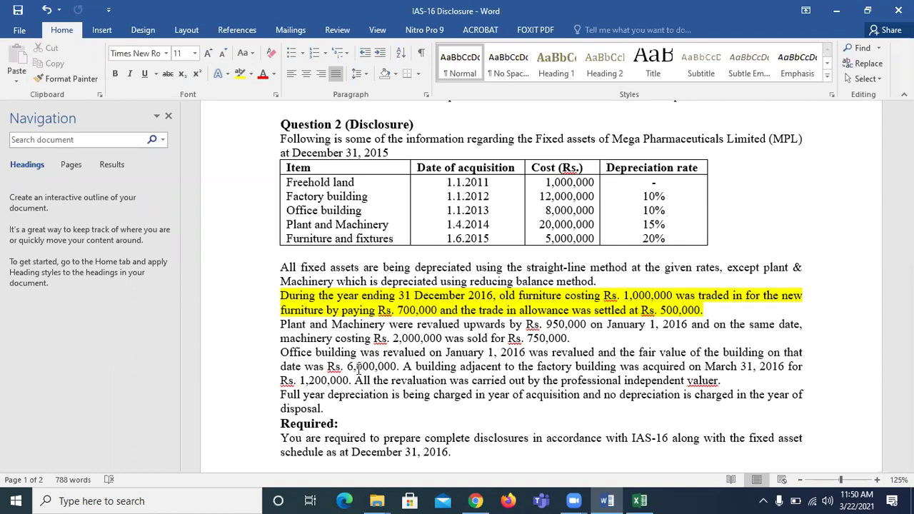
key(alt+Tab)
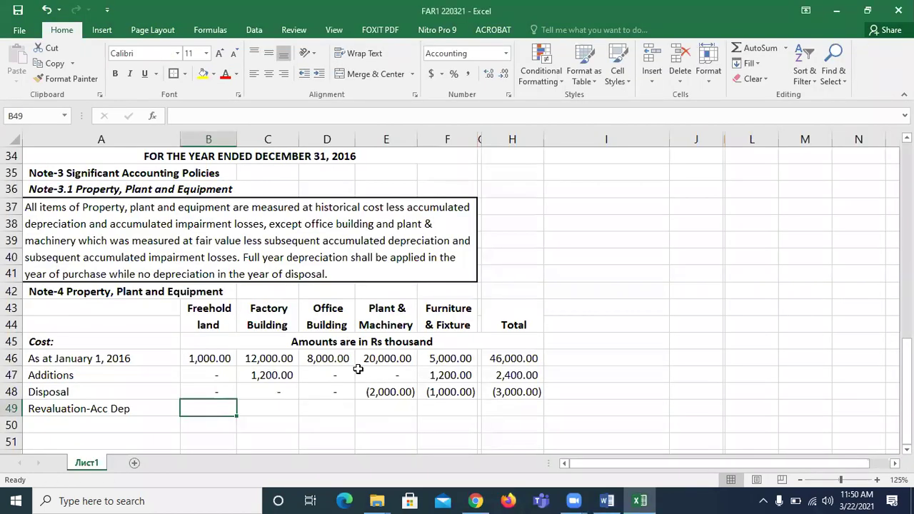
Step: Recheck the revaluation details in the Word question and enter the row label "Revaluation-Increase" in A50
key(Down)
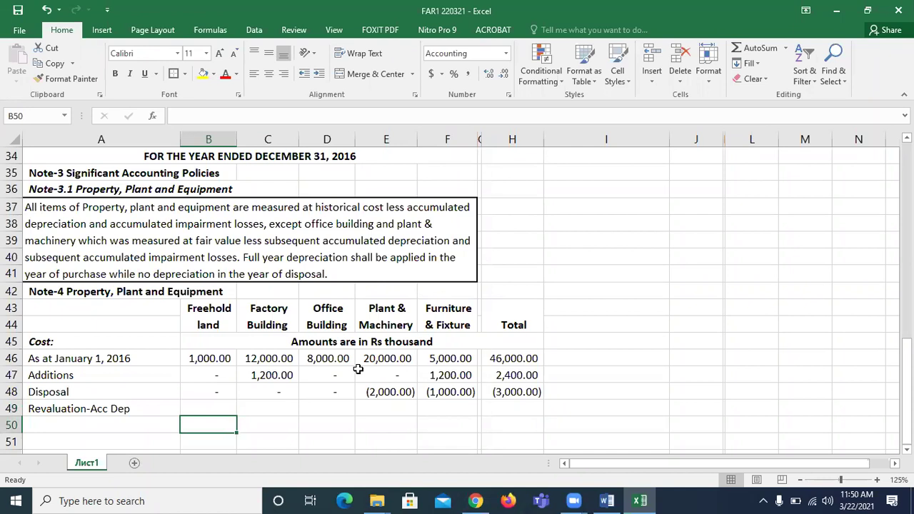
key(Down)
key(Up)
key(Up)
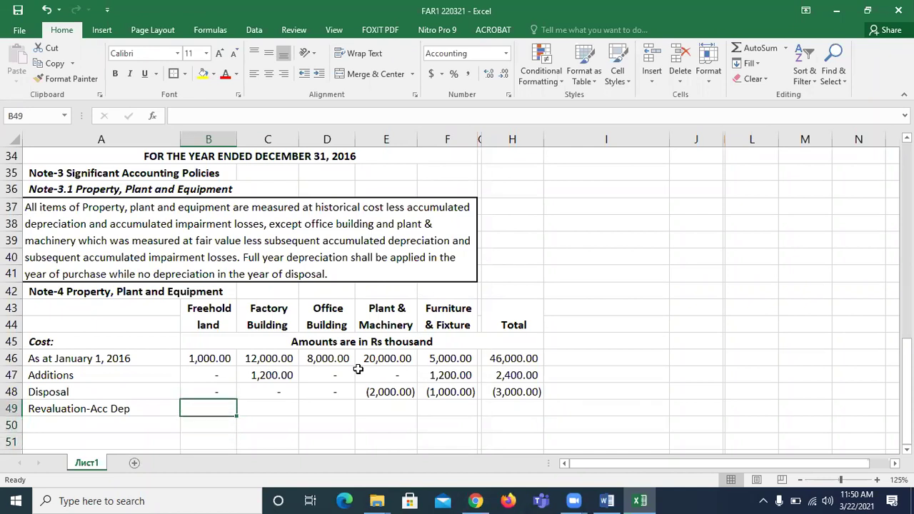
key(alt+Tab)
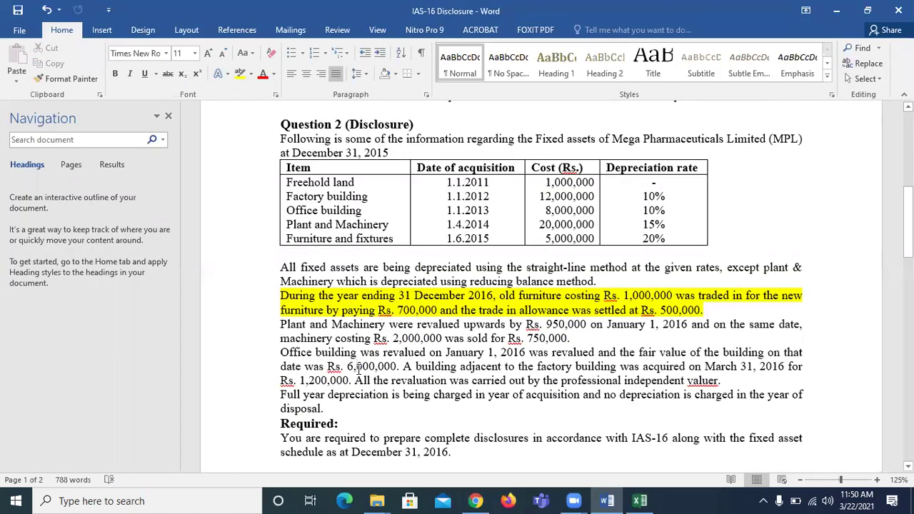
key(alt+Tab)
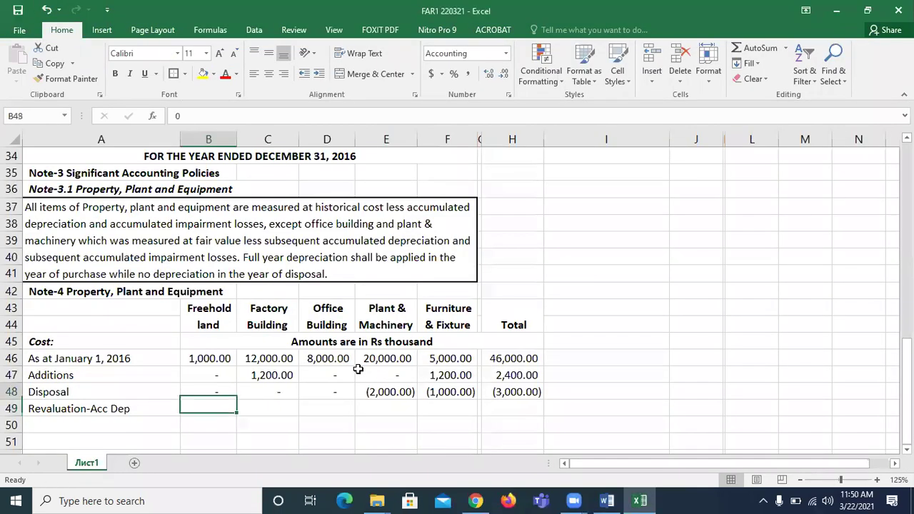
key(Down)
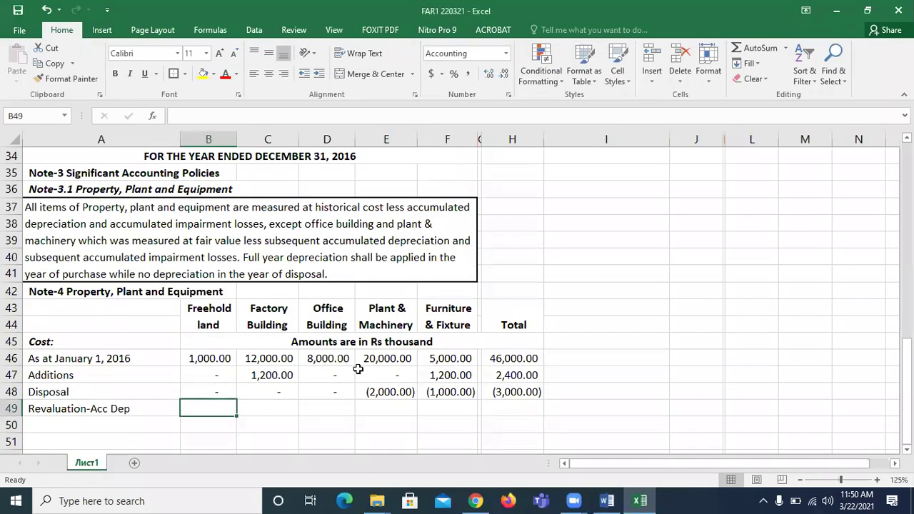
key(Left)
text(R)
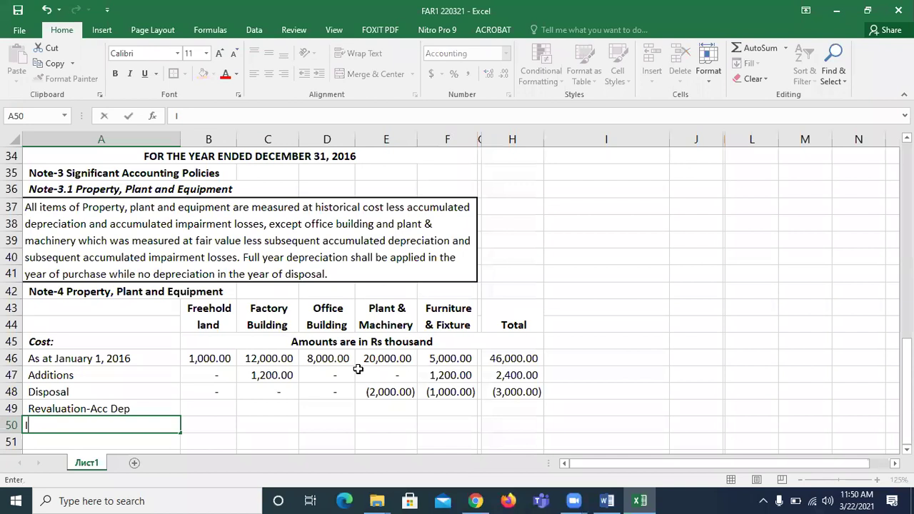
text(evaluation)
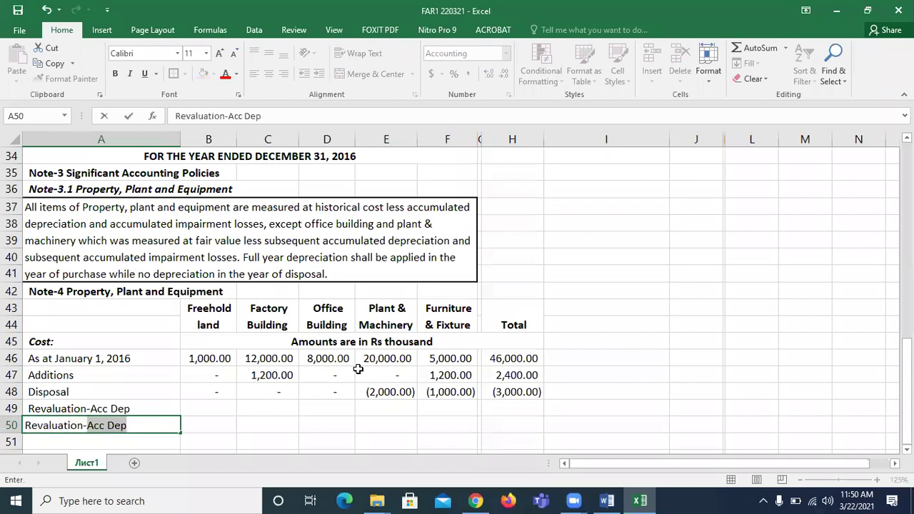
text(-Increase)
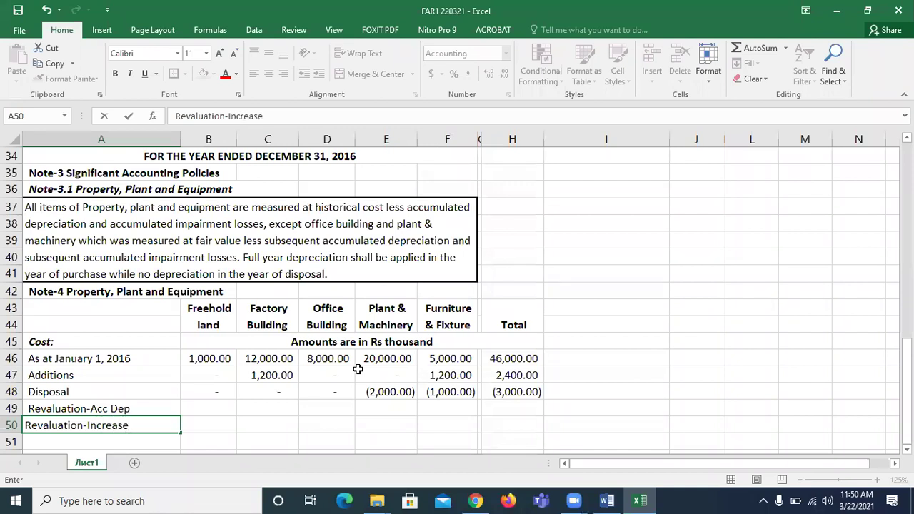
key(Return)
Step: Apply an outside border around the Freehold land cost figures in B46:B50
key(Up)
key(Up)
key(Up)
key(Up)
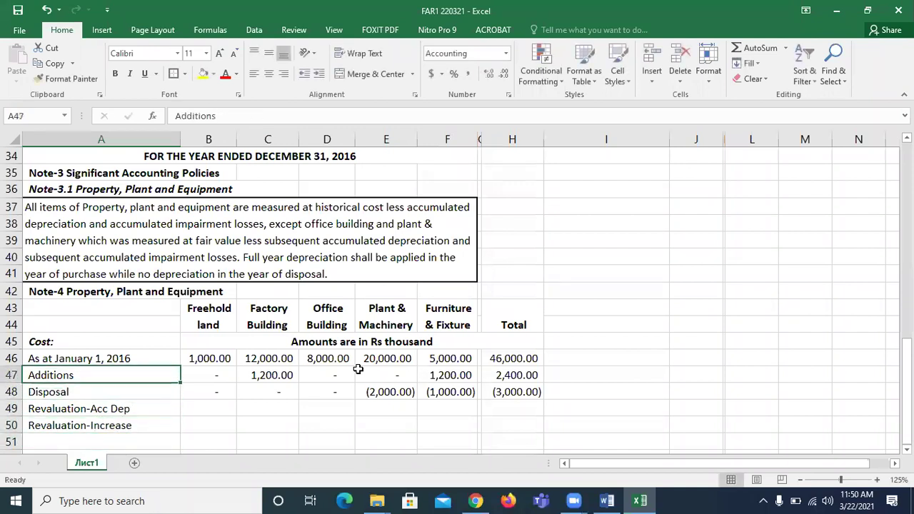
key(Up)
key(Right)
key(shift+Down)
key(shift+Down)
key(shift+Down)
key(shift+Down)
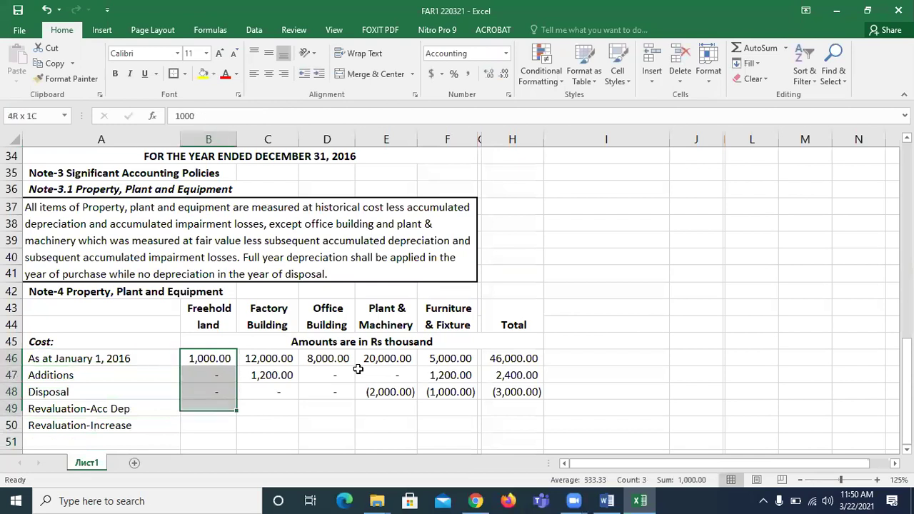
click(184, 74)
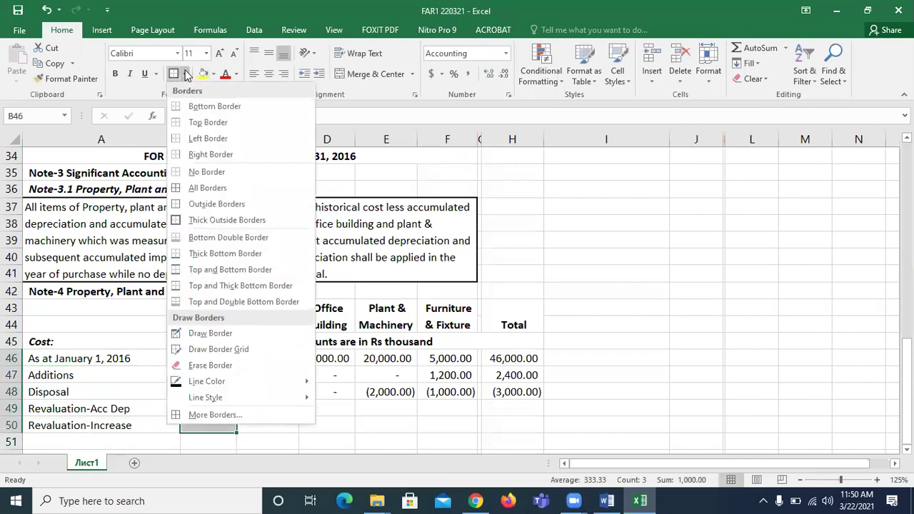
click(194, 204)
Step: Repeat the outside border separately around the Factory Building range C46:C50 and the Office Building range D46:D50
key(Right)
key(shift+Down)
key(shift+Down)
key(shift+Down)
key(shift+Down)
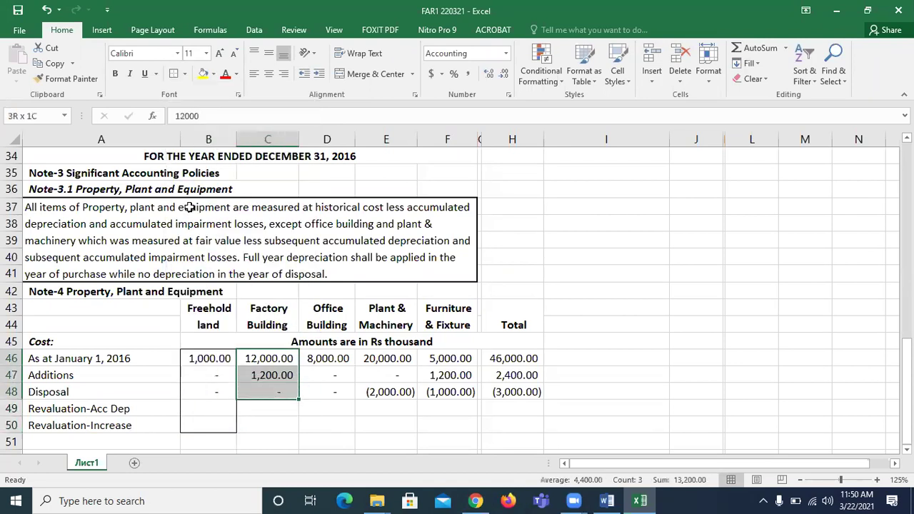
key(F4)
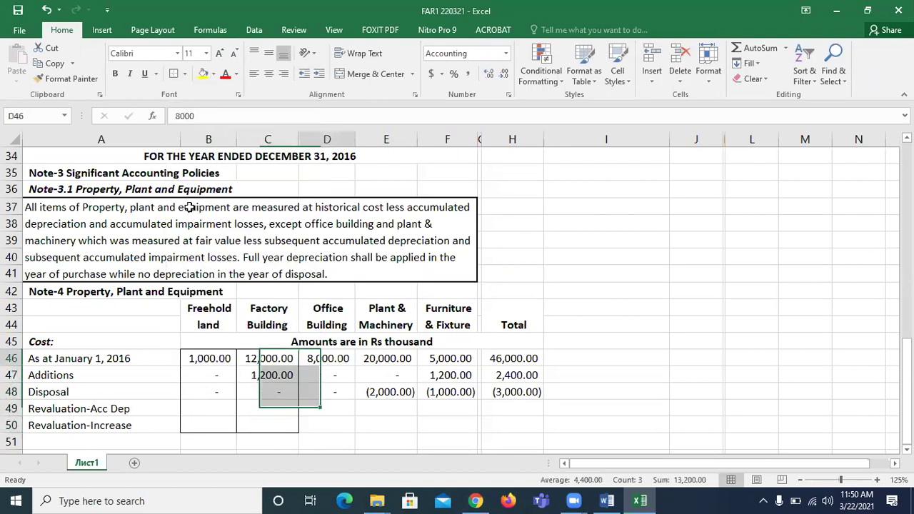
key(Right)
key(shift+Down)
key(shift+Down)
key(shift+Down)
key(shift+Down)
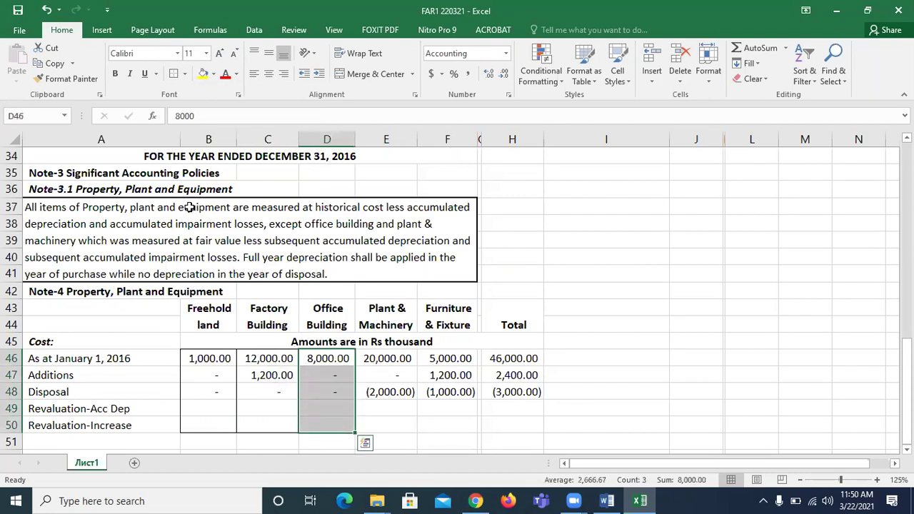
key(F4)
Step: Repeat the outside border separately around the Plant & Machinery range E46:E50 and the Furniture & Fixture range F46:F50
key(Right)
key(shift+Down)
key(shift+Down)
key(shift+Down)
key(shift+Down)
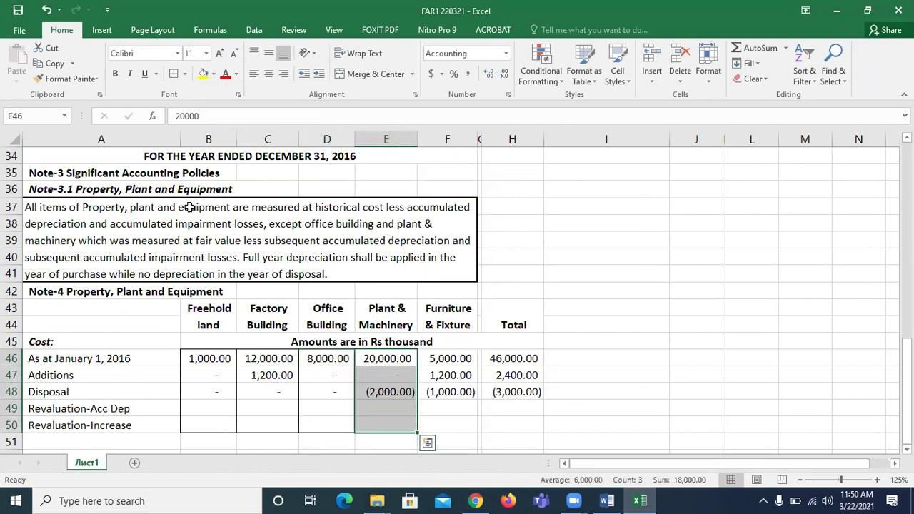
key(F4)
key(Right)
key(shift+Down)
key(shift+Down)
key(shift+Down)
key(shift+Down)
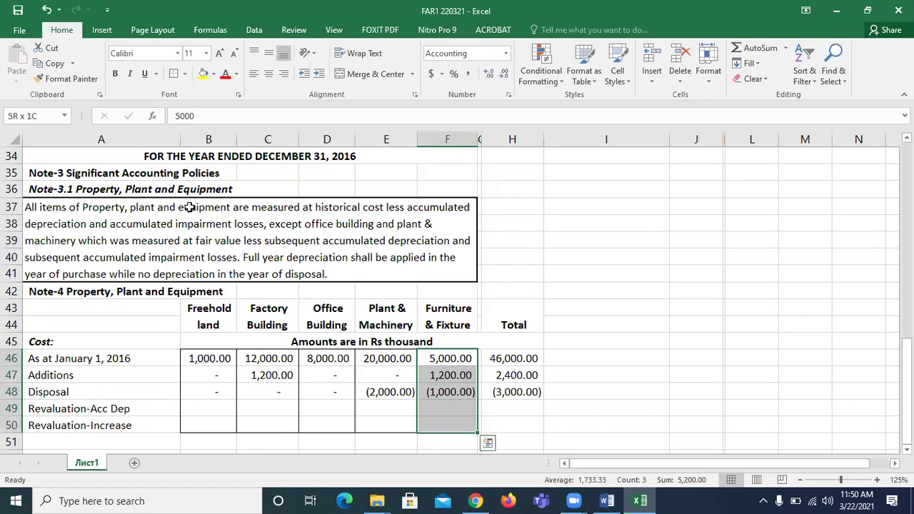
key(F4)
Step: Repeat the outside border around the Total column range H46:H50
key(Right)
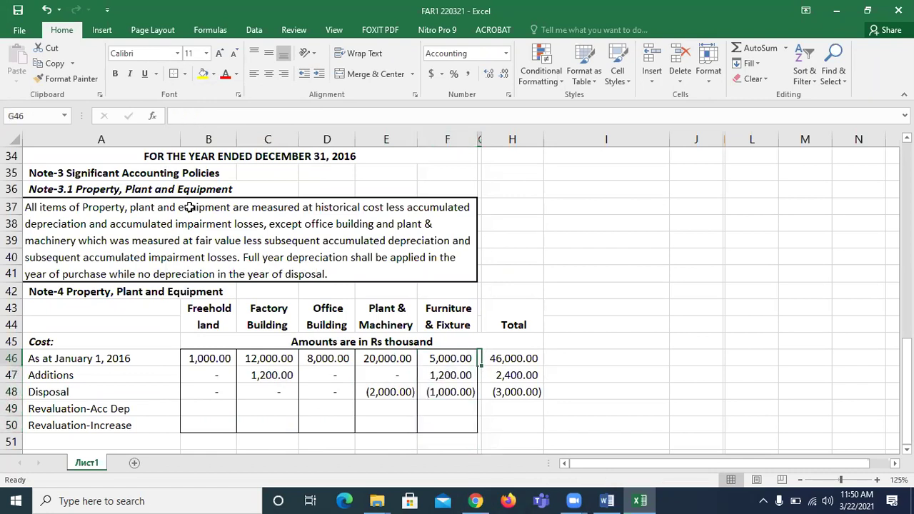
key(Right)
key(shift+Down)
key(shift+Down)
key(shift+Down)
key(shift+Down)
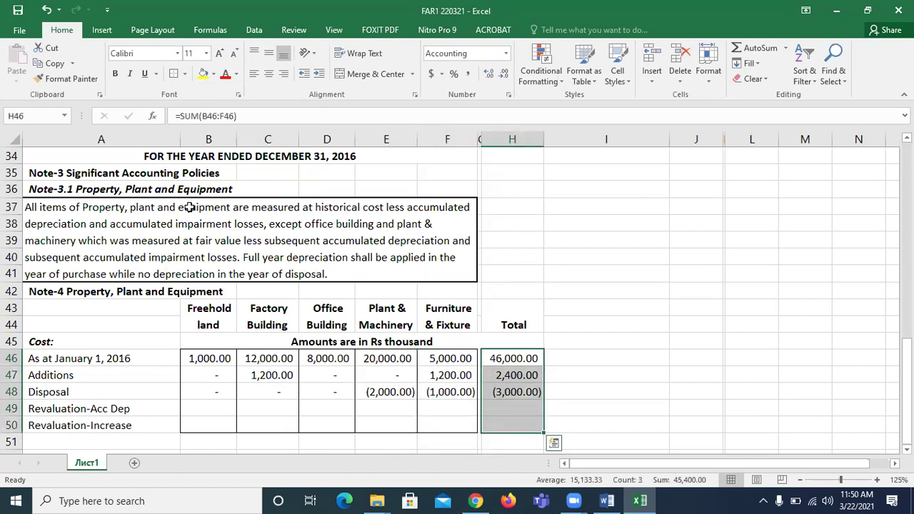
key(F4)
Step: Enter the closing row label "As at December 31, 2016" in A51
key(Down)
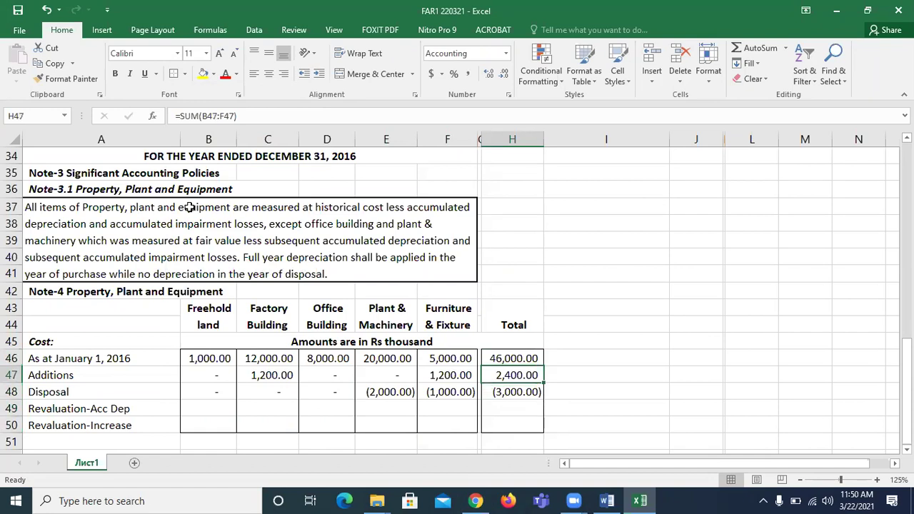
key(Down)
key(Down)
key(Down)
key(Down)
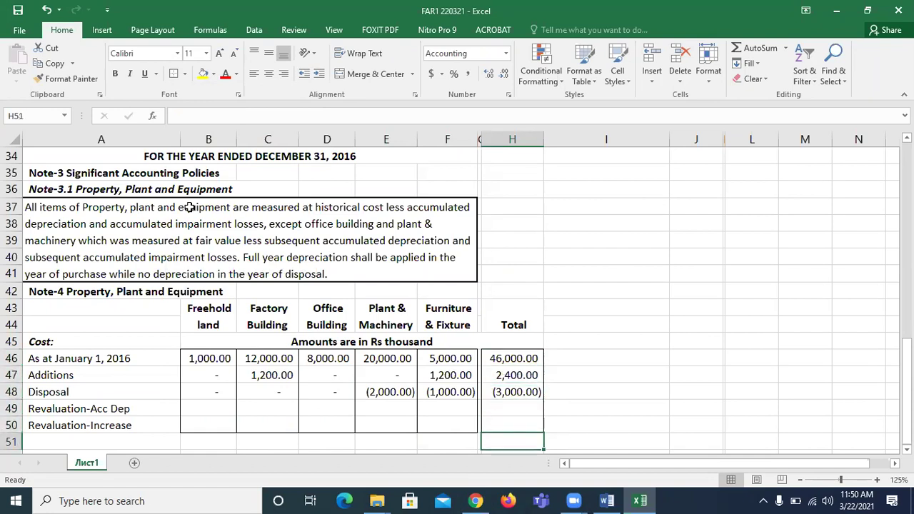
key(Left)
key(Left)
key(Left)
key(Left)
key(Left)
key(Left)
key(Left)
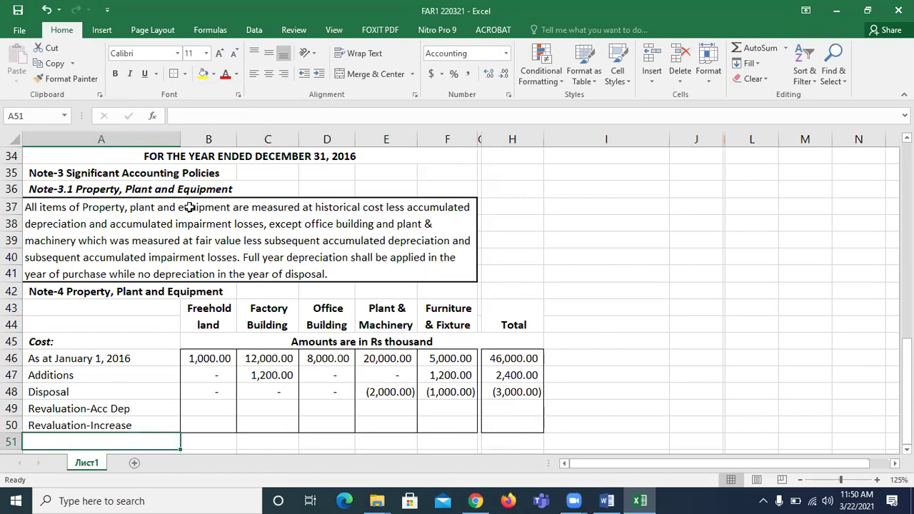
text(As at December 31)
text(, 2016)
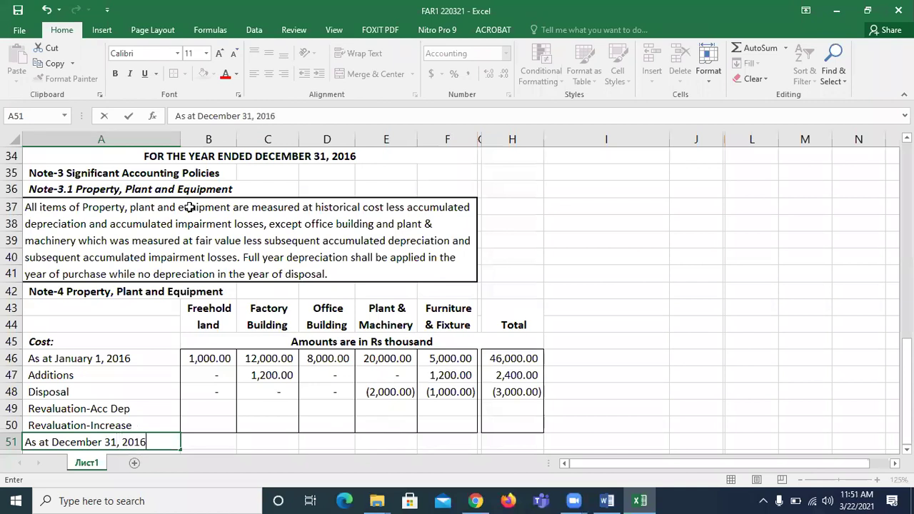
key(Tab)
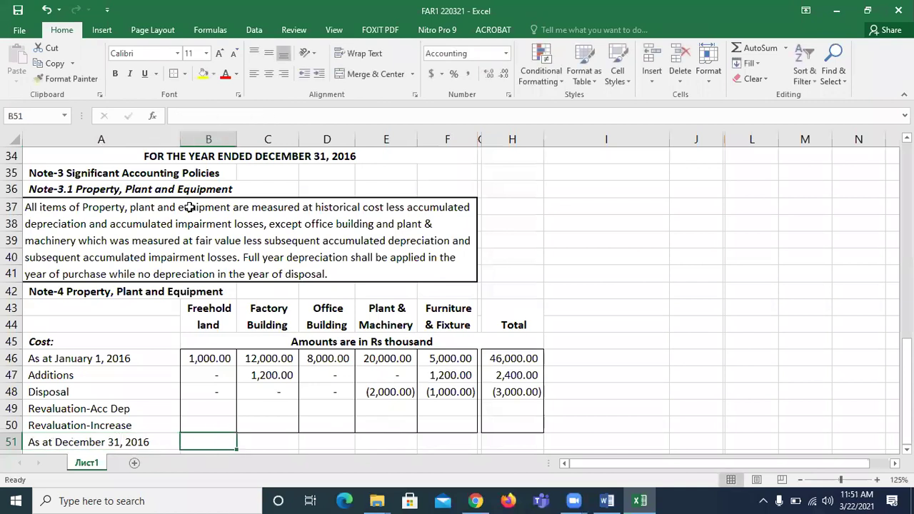
Step: Total the Freehold land cost in B51 with the formula =SUM(B46:B50)
text(=sum)
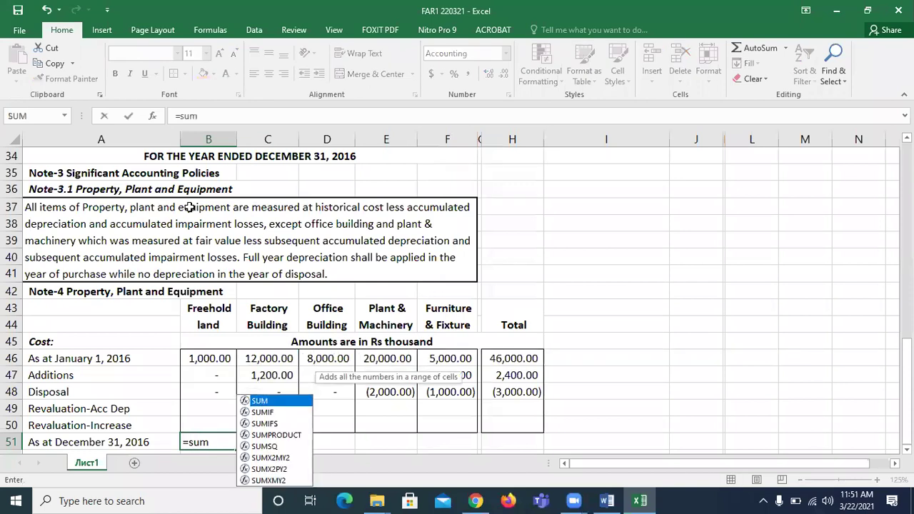
text(()
key(Left)
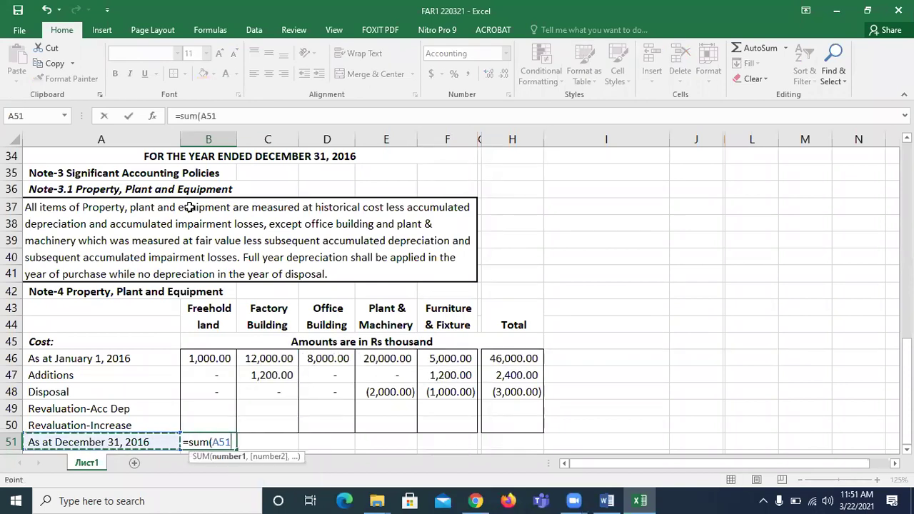
key(Up)
key(Up)
key(Up)
key(Up)
key(Up)
key(Right)
key(shift+Down)
key(shift+Down)
key(shift+Down)
key(shift+Down)
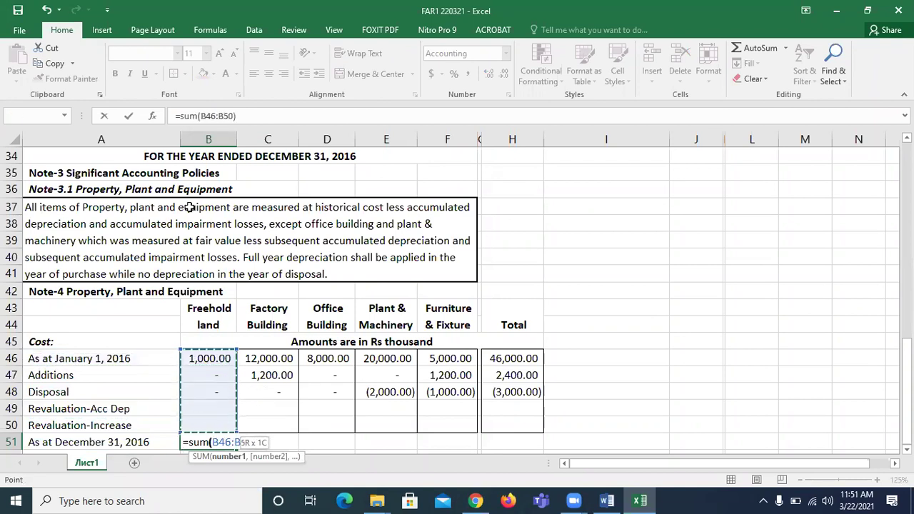
key(Return)
Step: Copy the closing balance formula from B51 across to C51:F51 and into the Total cell H51
key(Up)
key(ctrl+c)
key(shift+Right)
key(shift+Right)
key(shift+Right)
key(shift+Right)
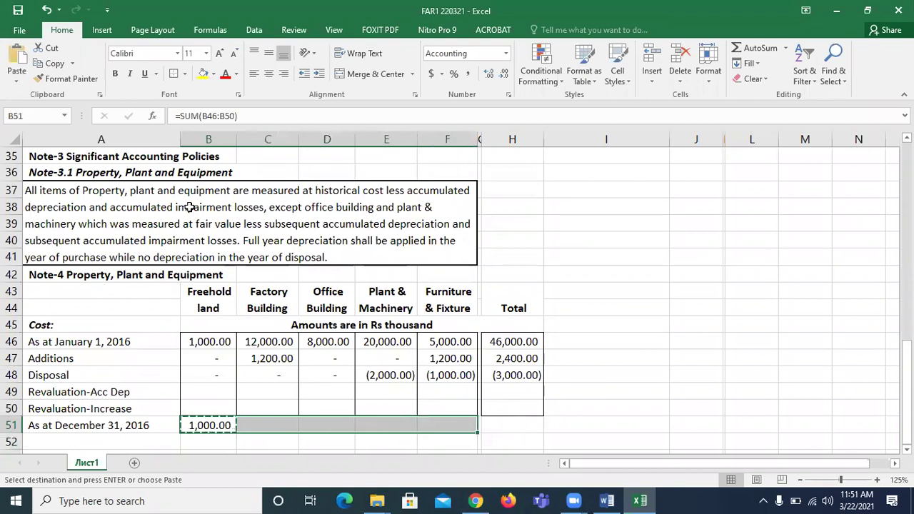
key(ctrl+v)
key(Right)
key(Right)
key(Right)
key(Right)
key(Right)
key(Right)
key(Return)
key(Down)
key(Down)
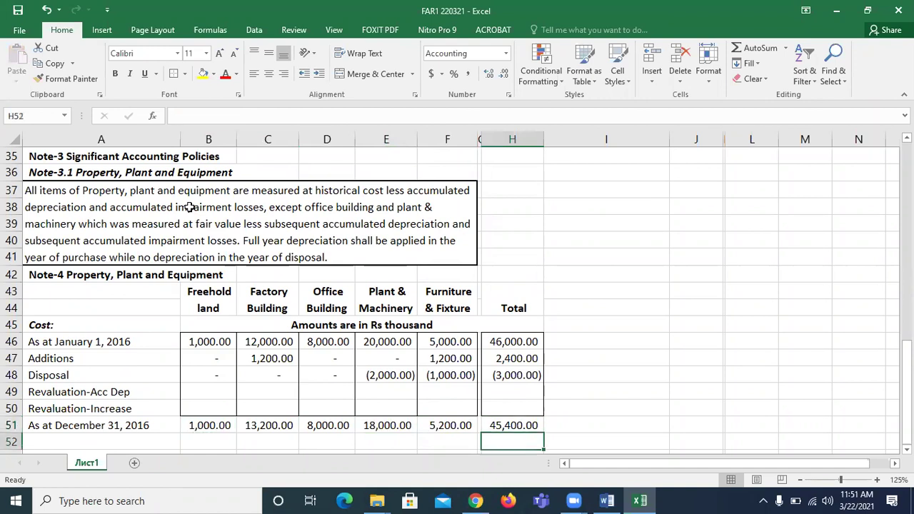
Step: Make the closing balance row A51:H51 bold
key(Up)
key(Left)
key(Left)
key(Left)
key(Left)
key(Left)
key(Left)
key(Left)
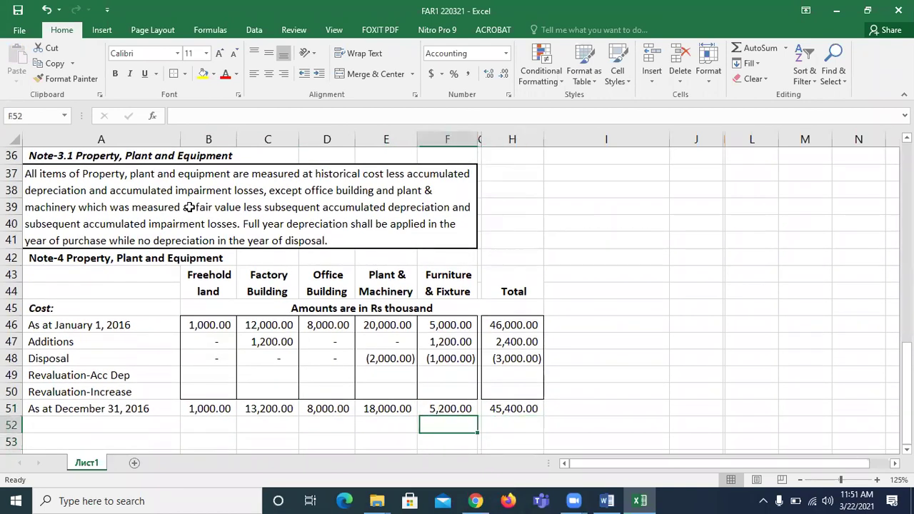
key(Down)
key(Down)
key(Up)
key(Up)
key(Up)
key(shift+Right)
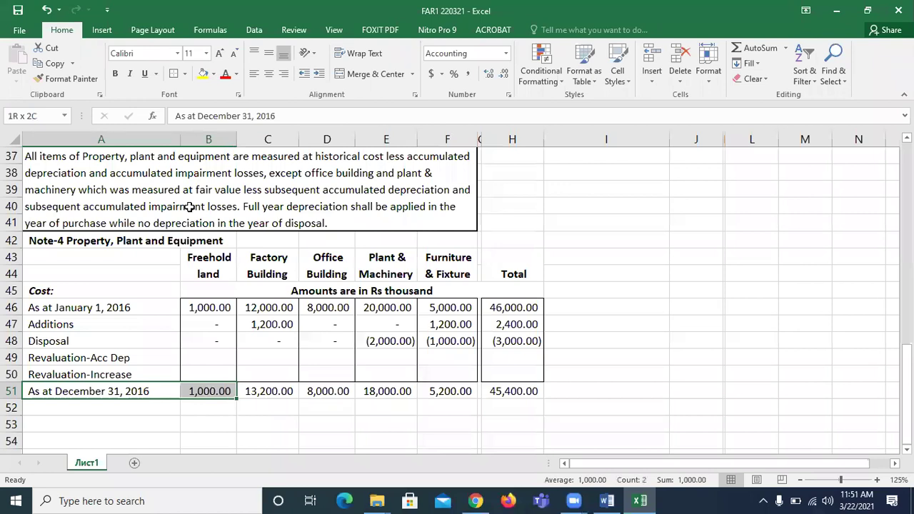
key(shift+Right)
key(shift+Right)
key(shift+Right)
key(shift+Right)
key(shift+Right)
key(shift+Right)
key(ctrl+b)
key(Down)
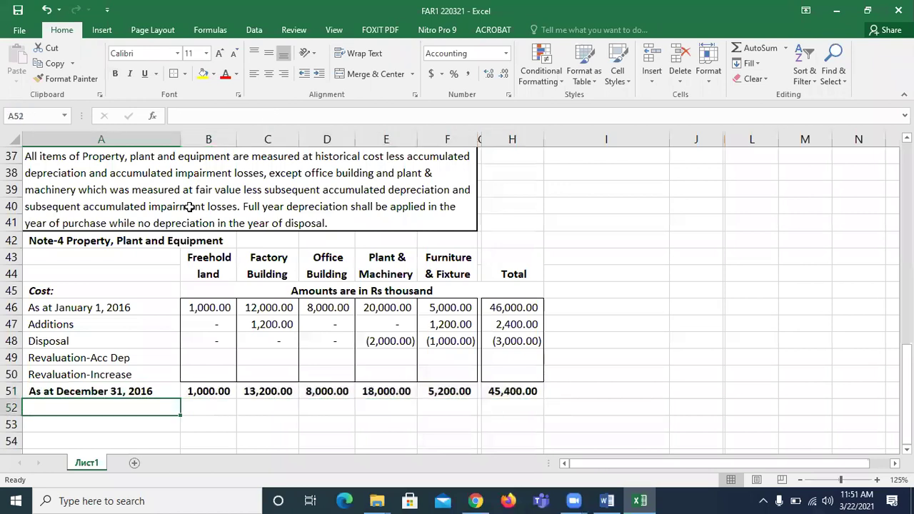
Step: Enter the section heading "Accumulated Depreciation:" in A52 and format it bold and italic
text(Accumulated Depreciation:)
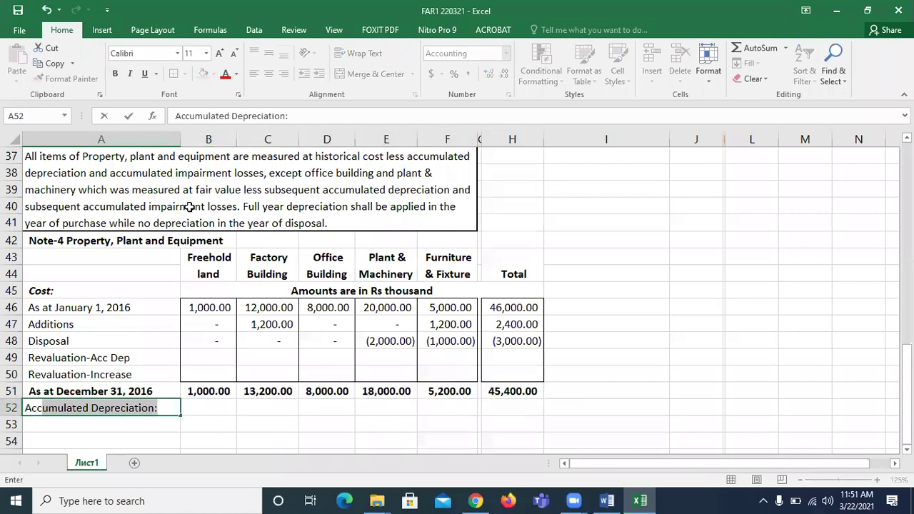
key(Return)
key(Up)
key(ctrl+b)
key(ctrl+i)
Step: Enter the opening row label "As at January 1, 2016" in A53 under the accumulated depreciation heading
key(Down)
text(A)
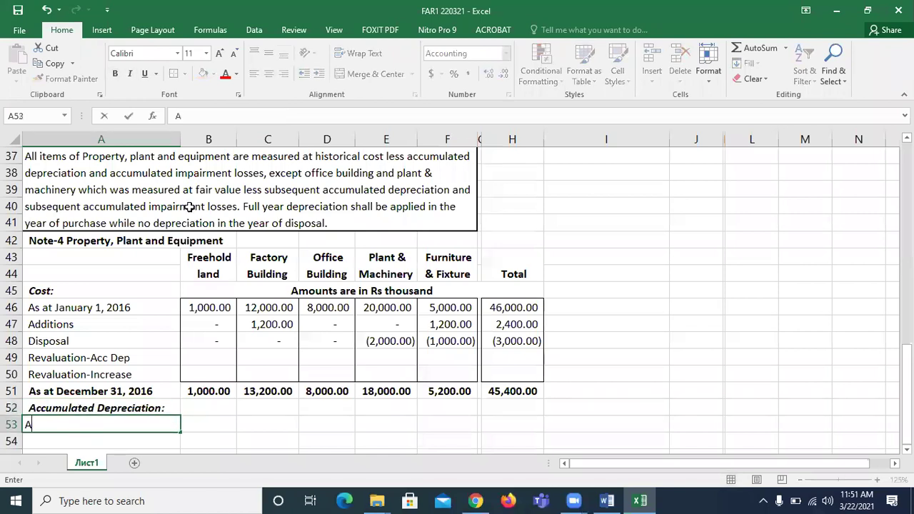
text(s at Jan)
key(Return)
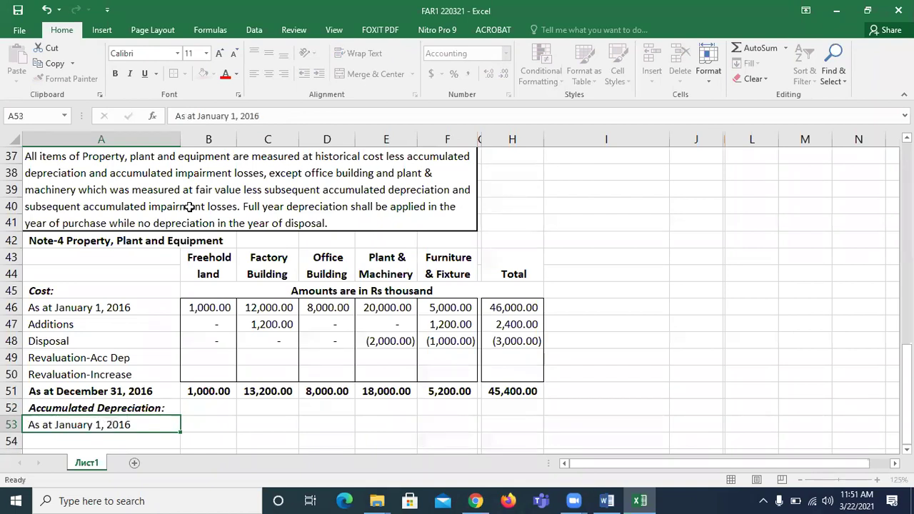
key(Up)
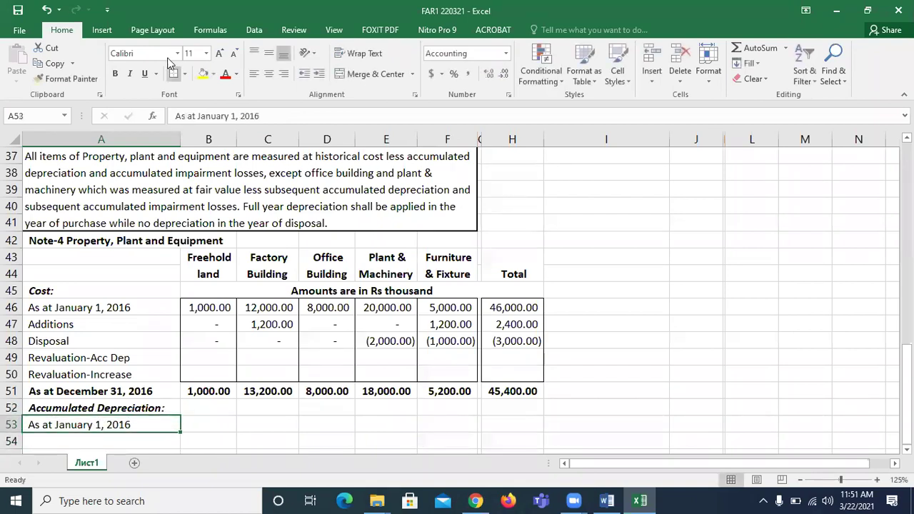
Step: Append the working reference "W-1" to the opening balance label in A53, making it "As at January 1, 2016 W-1"
click(334, 118)
text(W-1)
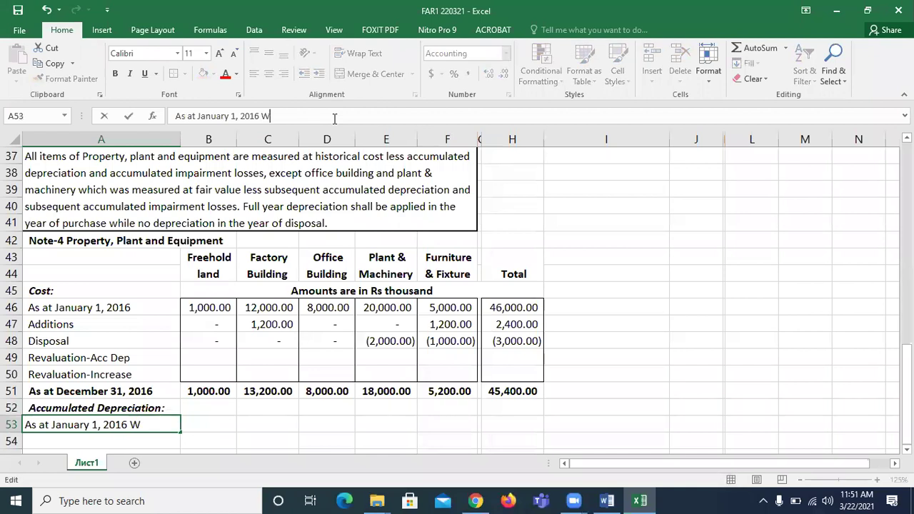
key(Return)
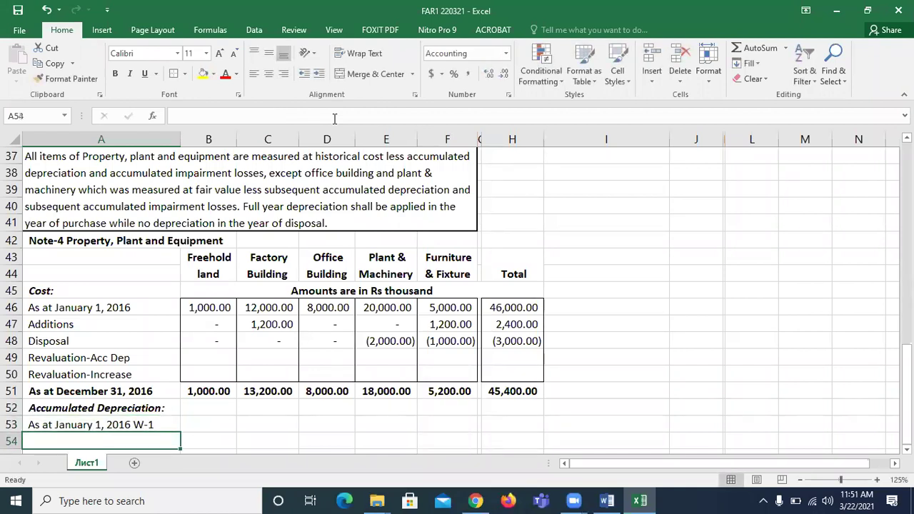
Step: Check the Word question and enter 0 in B53 as freehold land's opening accumulated depreciation in Excel
key(Up)
key(alt+Tab)
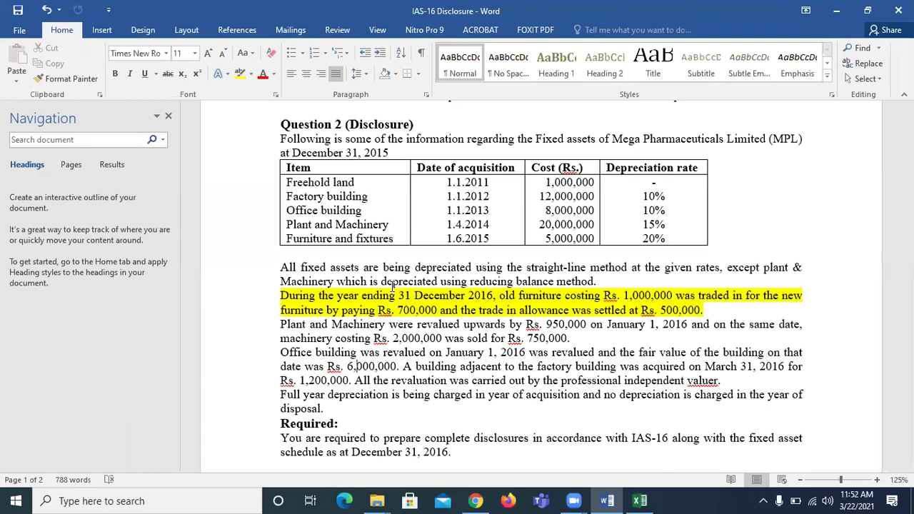
key(alt+Tab)
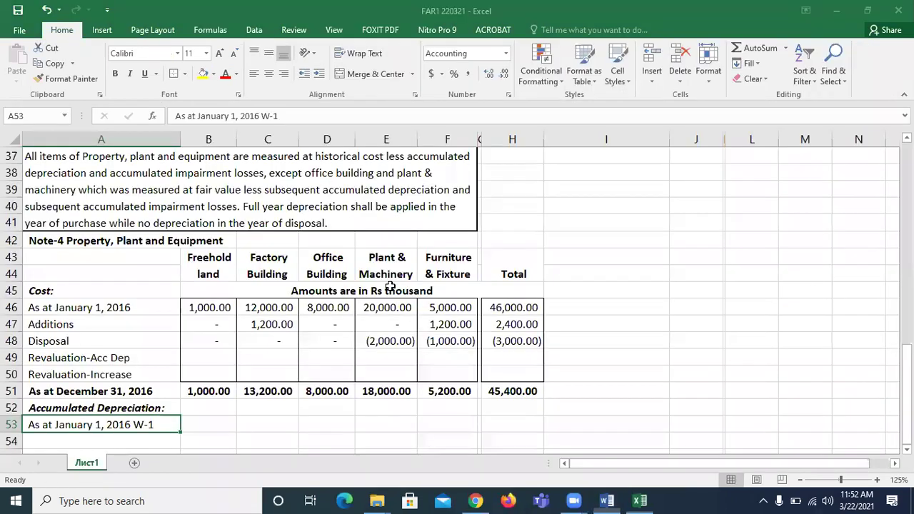
key(Tab)
text(0)
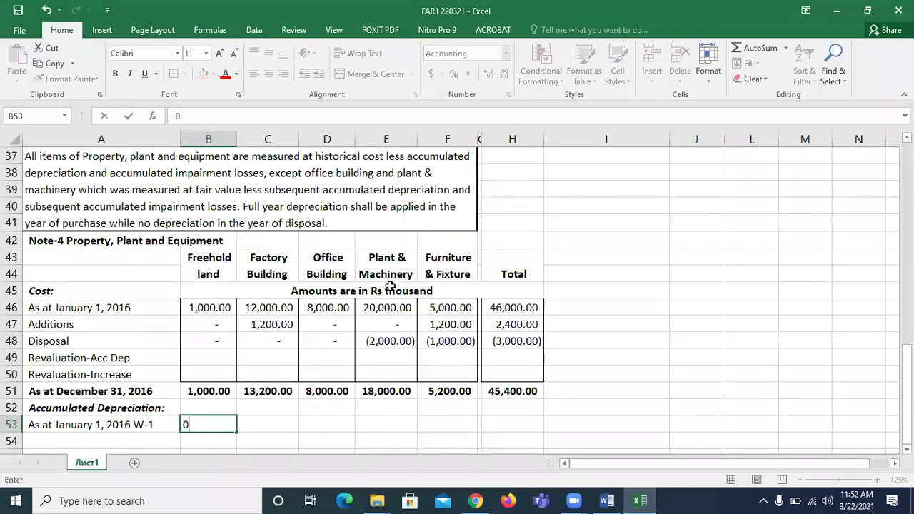
key(Tab)
Step: Check the factory building's cost, rate and acquisition date in Word, and enter the bold Excel heading "W-1 Accum. Dep Balance bd" in I43
key(alt+Tab)
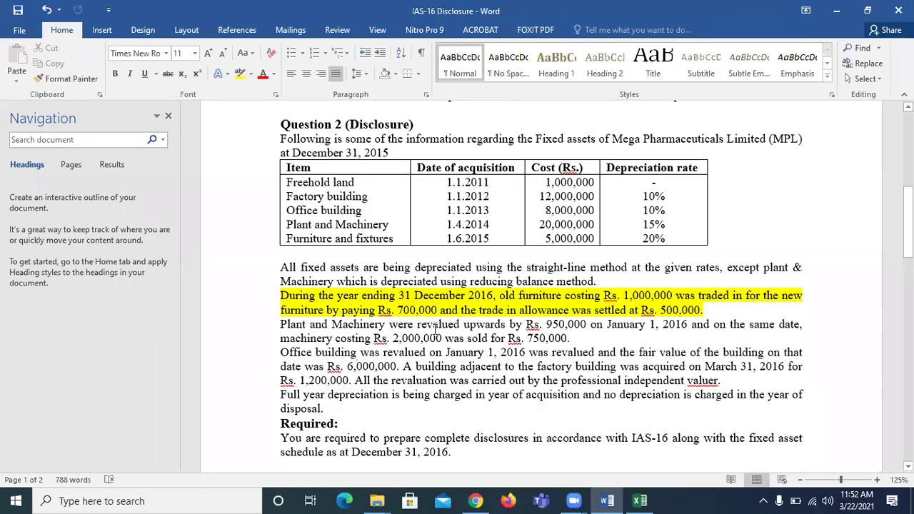
click(543, 198)
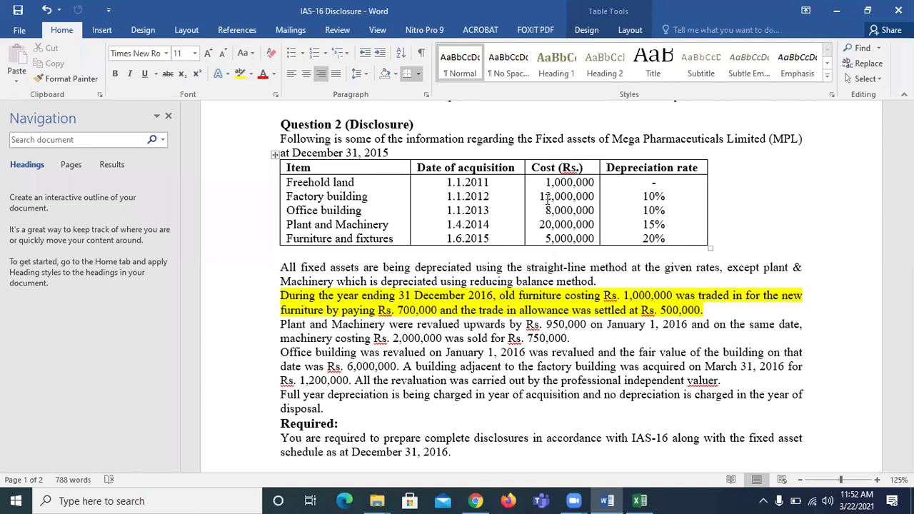
click(644, 195)
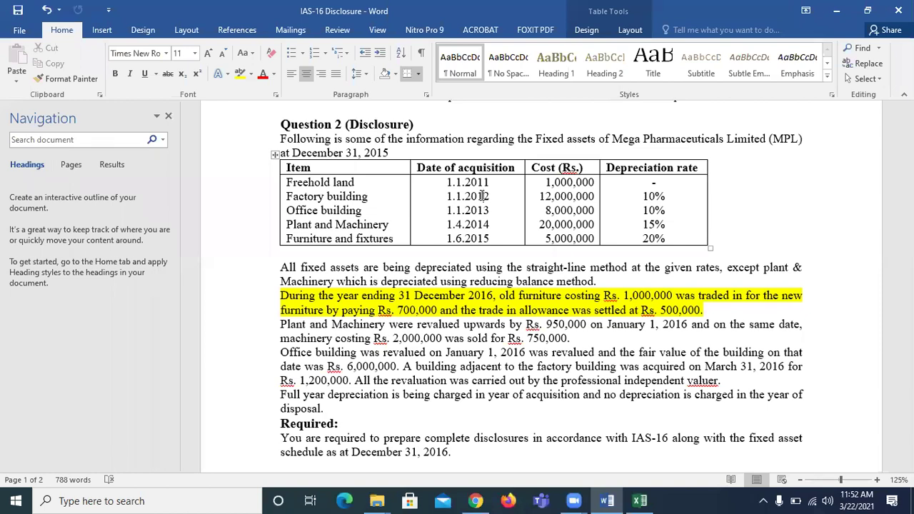
key(alt+Tab)
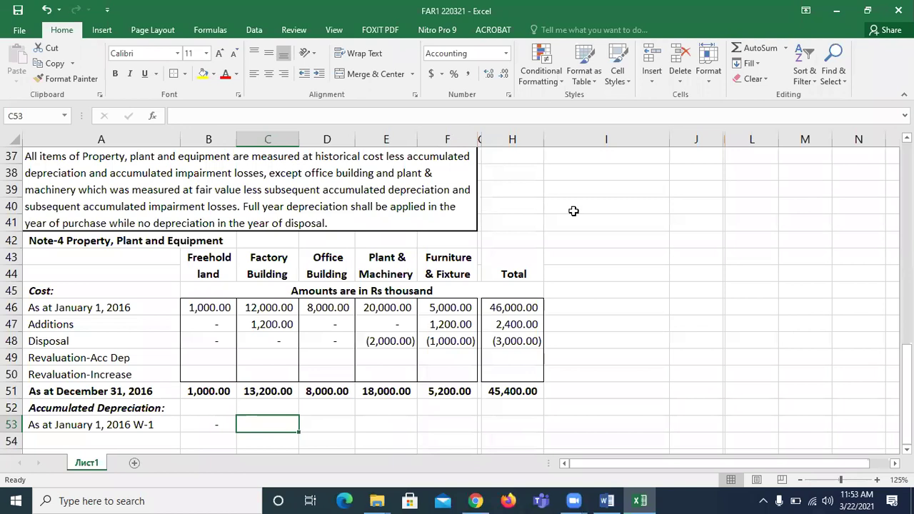
click(609, 253)
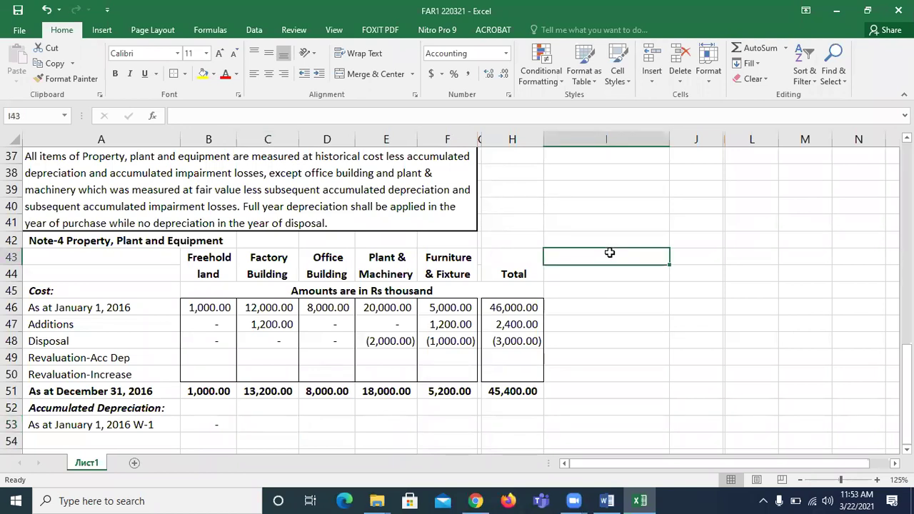
text(W-1 De)
key(BackSpace)
key(BackSpace)
text(Accum. Dep Balance bd)
key(Return)
click(610, 255)
key(ctrl+b)
key(Return)
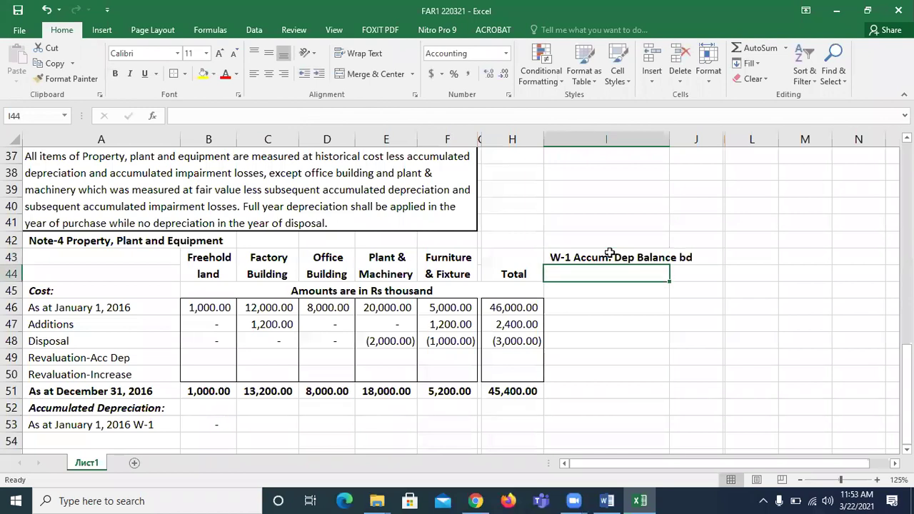
Step: Consult the Word question and enter the label "Cost" in I44 with the factory building's cost of 12,000 in J44
key(alt+Tab)
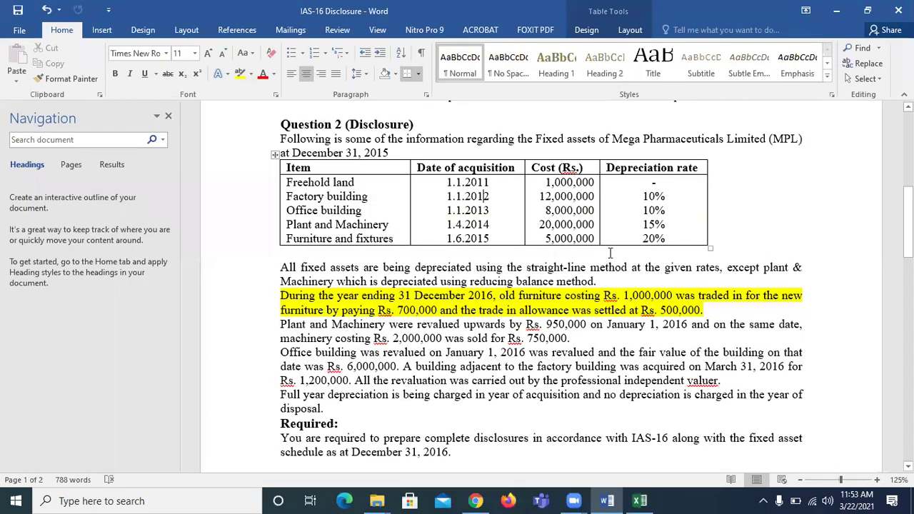
key(alt+Tab)
text(Cost)
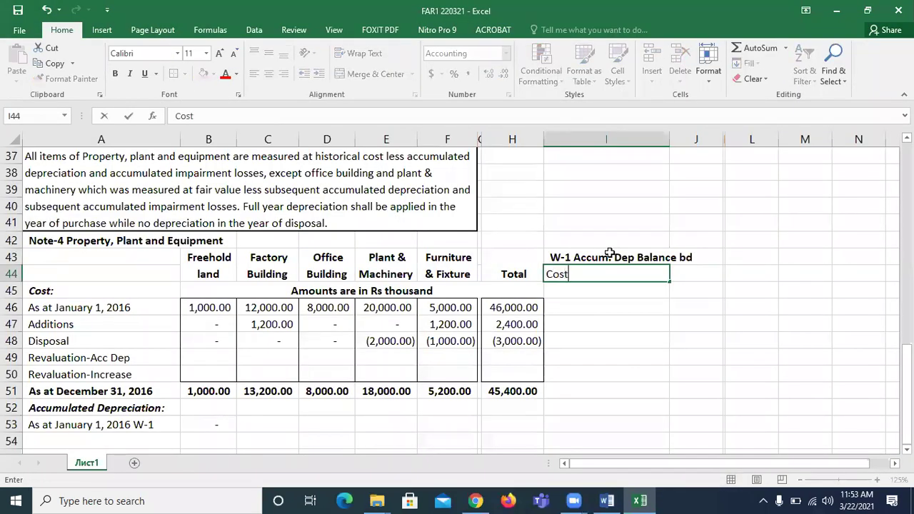
key(Tab)
key(alt+Tab)
key(alt+Tab)
text(12,000)
key(Return)
Step: Label I45 "Date of purchcase" and enter the factory building's acquisition date 1.1.12 from the Word question in J45
key(Left)
key(Left)
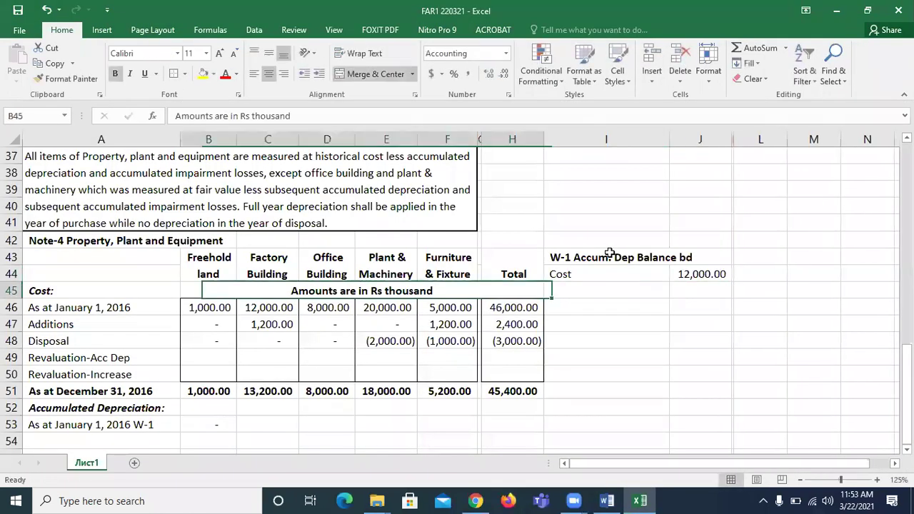
key(Right)
text(Date o)
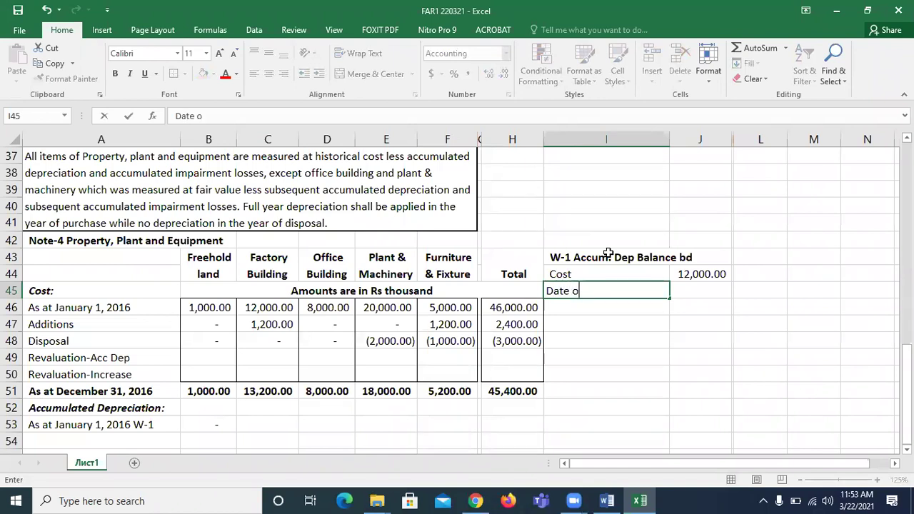
text(f purchcase)
key(Tab)
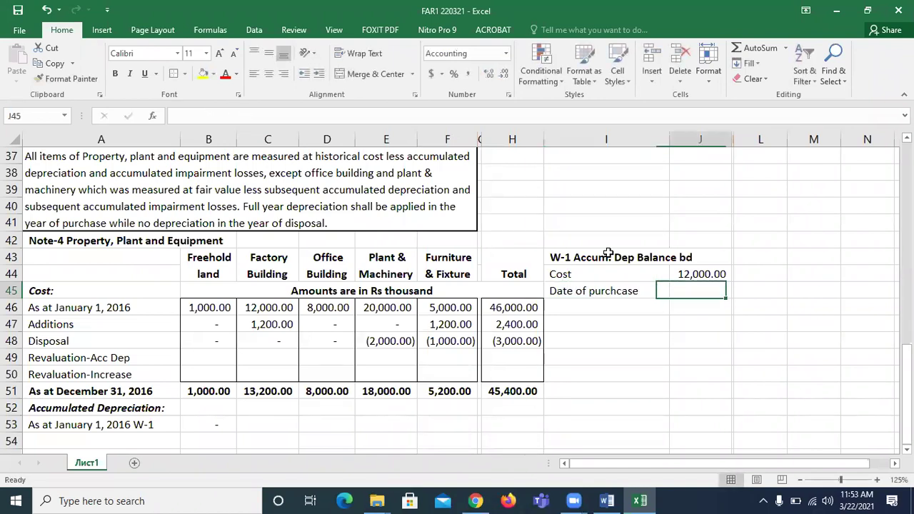
key(alt+Tab)
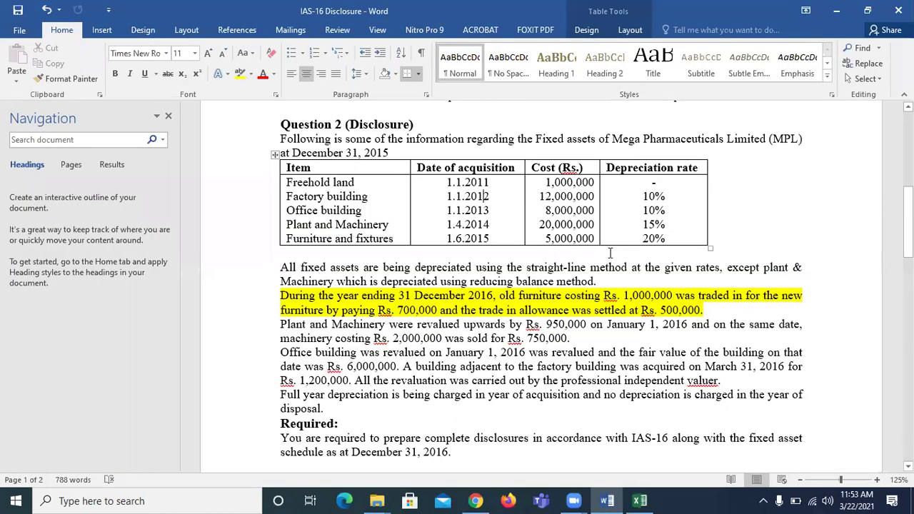
key(alt+Tab)
text(1.1.12)
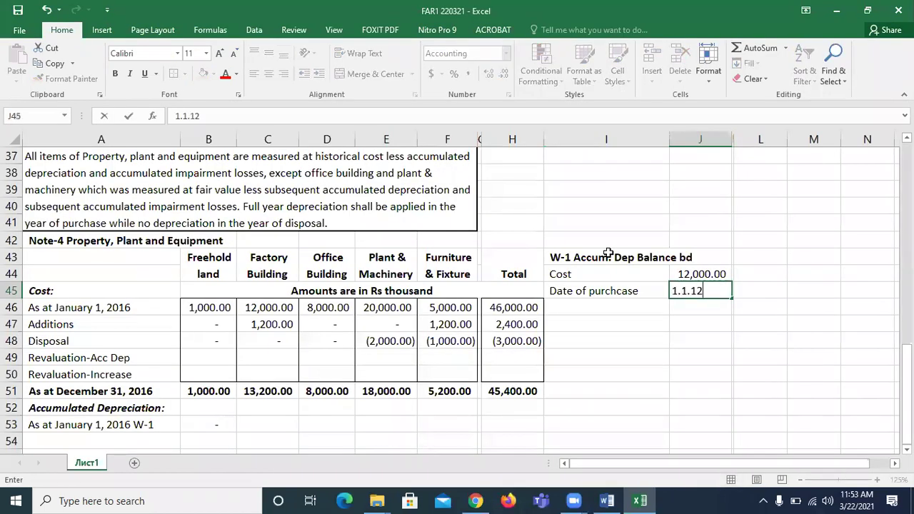
key(Return)
Step: Enter the label "Years used" in I46 with "4 Years" in J46
key(Left)
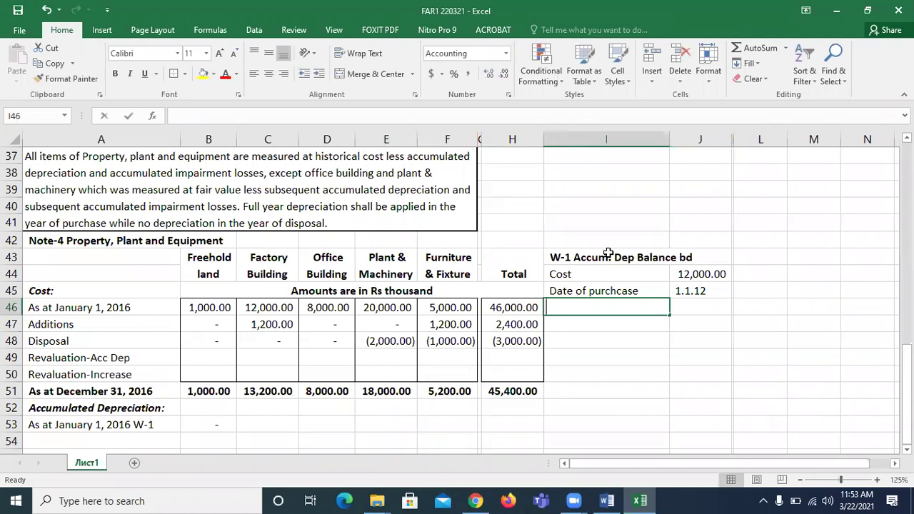
text(Years used)
key(Tab)
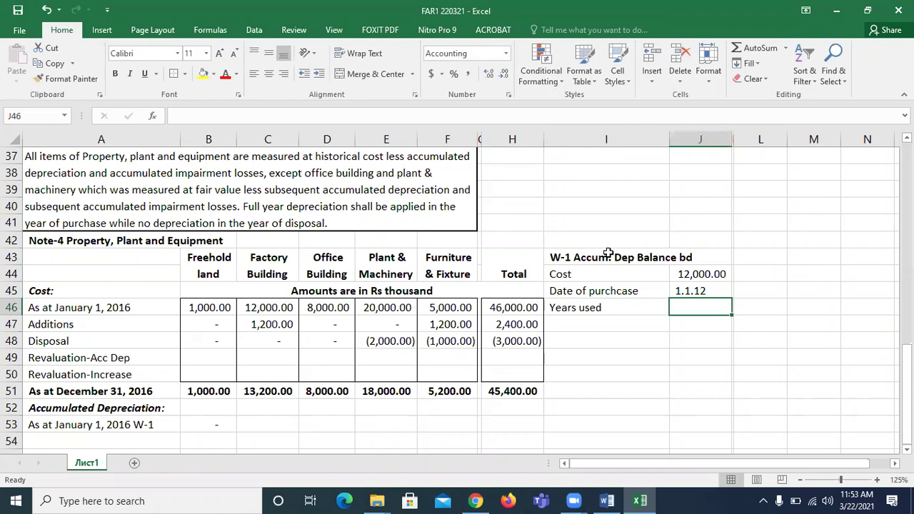
text(4 Years)
key(Return)
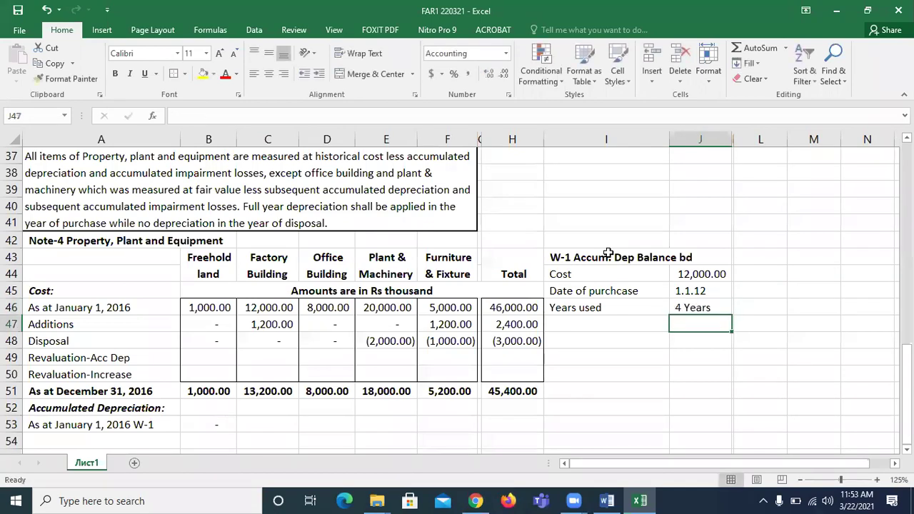
Step: Enter the label "Dep. Rate" in I47 with the 10% rate in J47
key(Left)
text(Dep. Rate)
key(Right)
text(10%)
key(Return)
key(Up)
key(Down)
Step: Enter the label "Method" in I48 with "SL" in J48
key(Left)
text(Method)
key(Right)
text(SL)
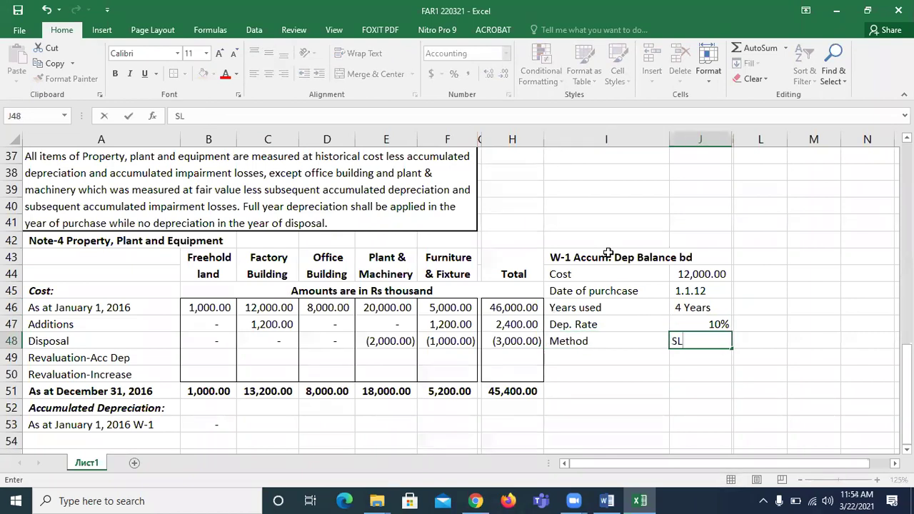
key(Return)
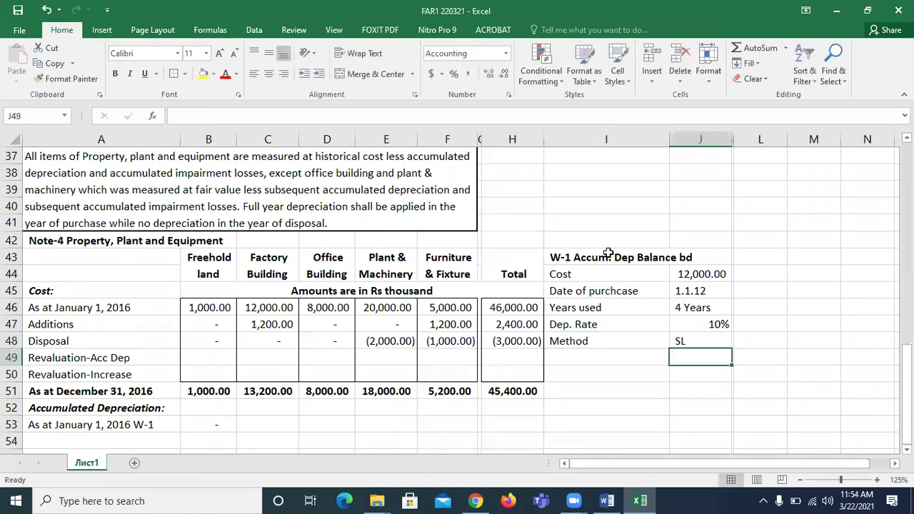
Step: Enter the label "Depreciation" in I49 and the calculation note "(12000 x 10% x 4)" in L49
key(Left)
text(Dep)
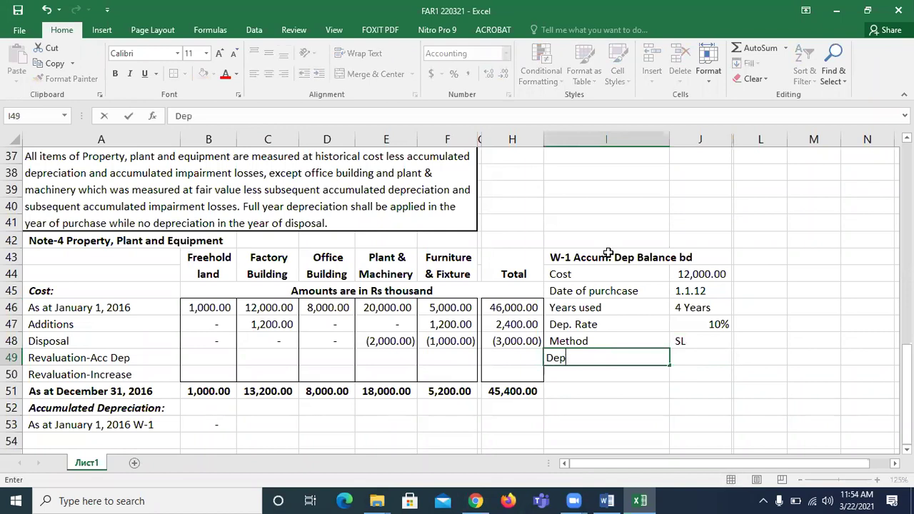
text(reciation)
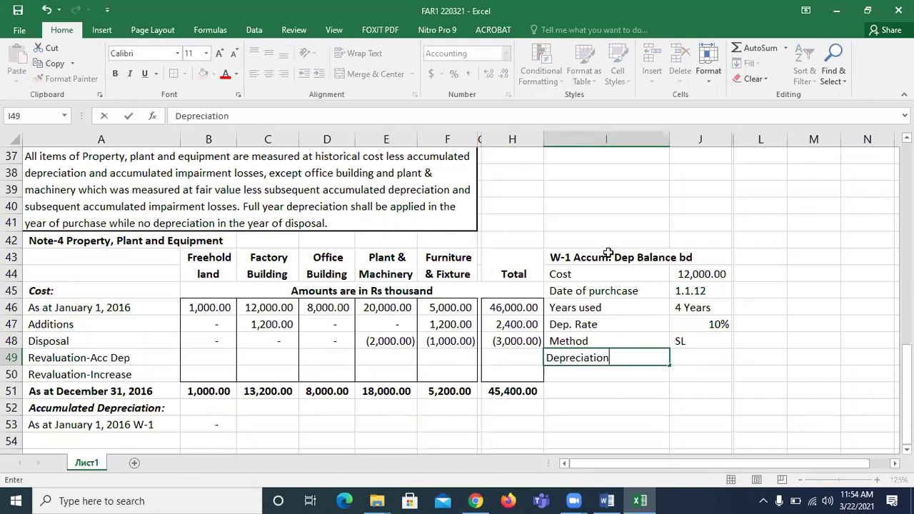
key(Right)
key(Right)
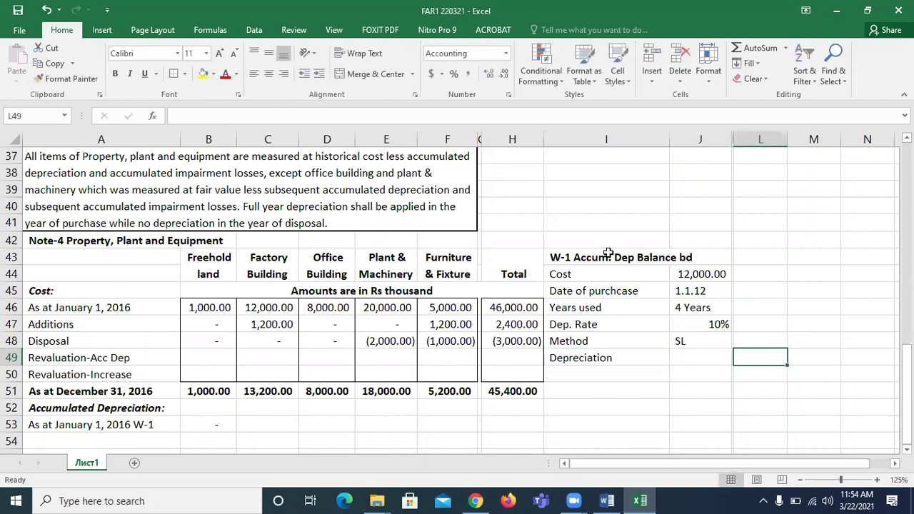
text(()
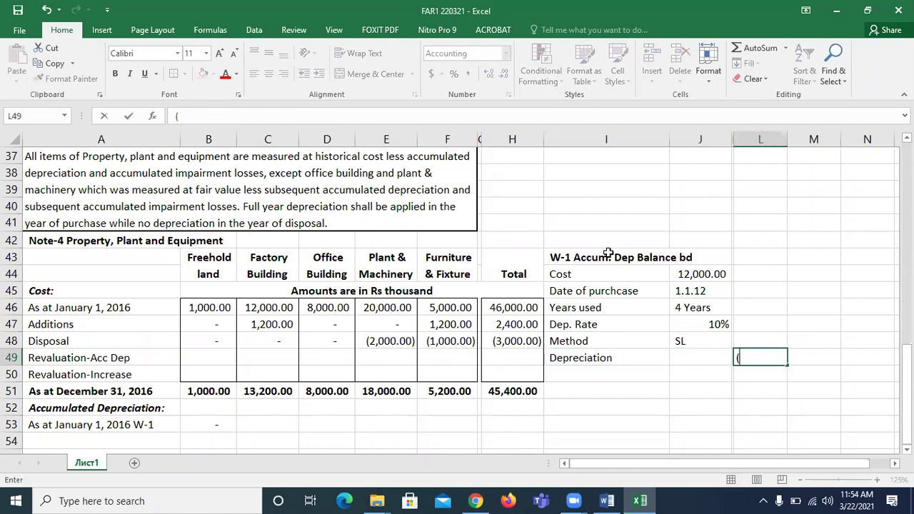
text(12000 x 10% )
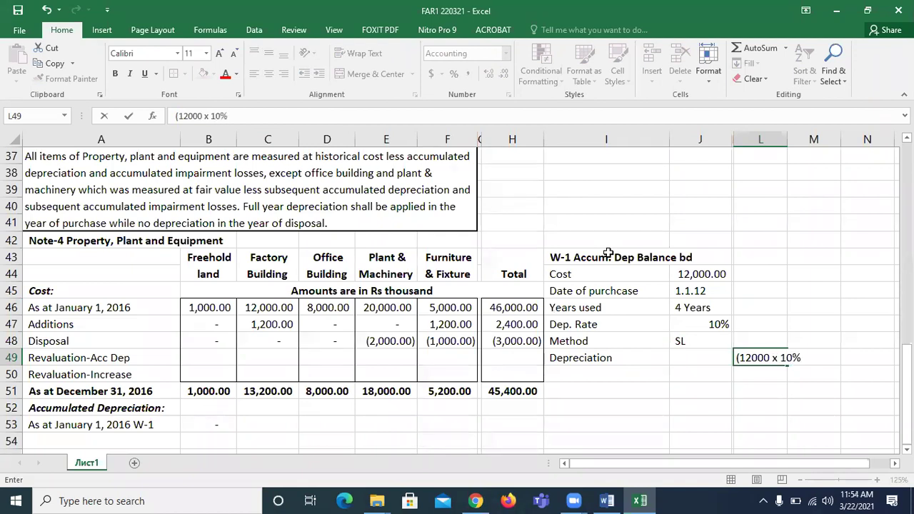
text(x 4)
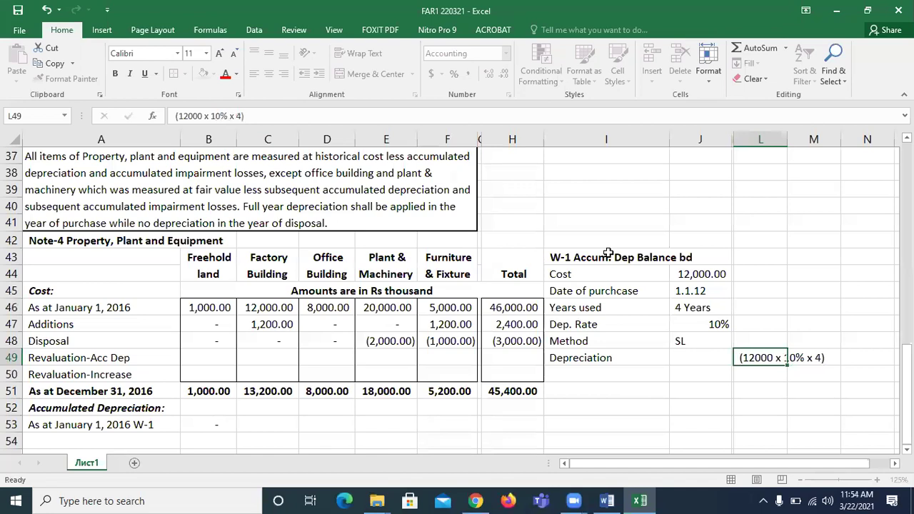
key(Return)
Step: Change the depreciation label in I49 to "Acc. Depreciation"
key(Up)
key(Left)
key(Left)
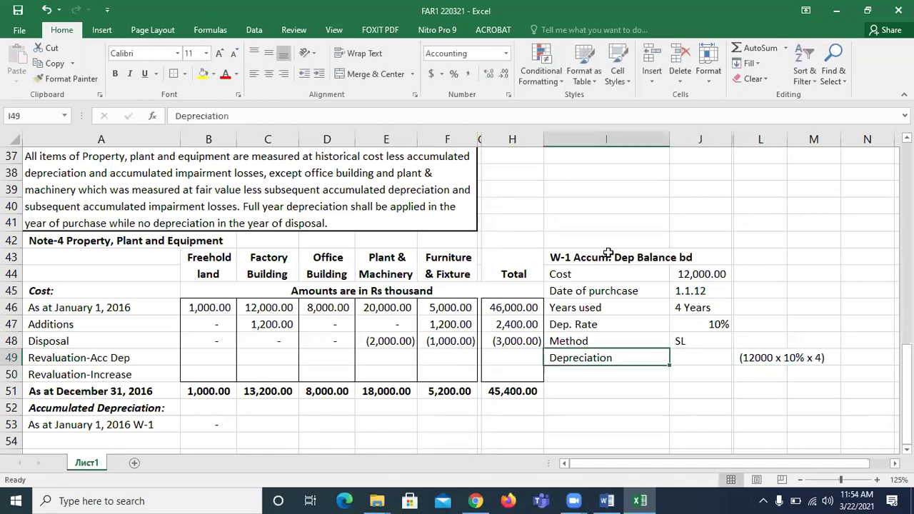
click(174, 116)
click(174, 116)
text(Acc.)
key(Return)
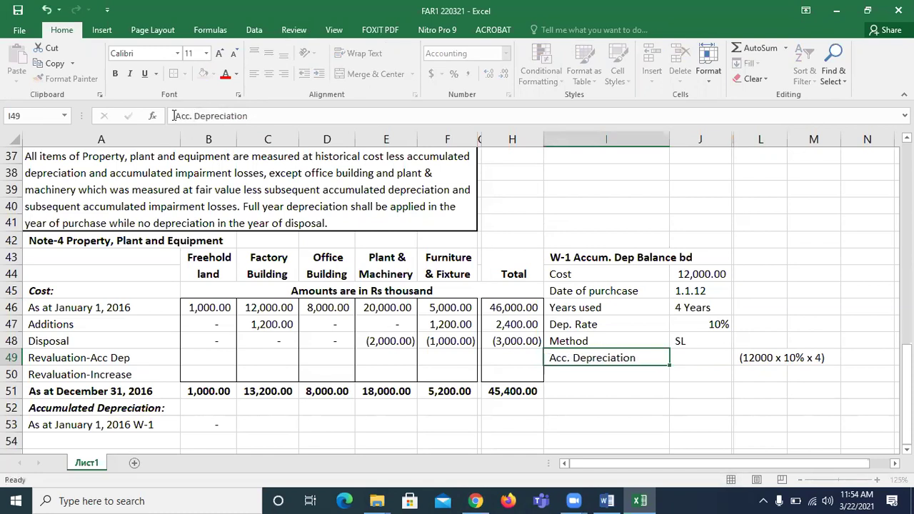
Step: Calculate the factory building's accumulated depreciation in J49 with the formula =12000*.10*4
key(Up)
key(Right)
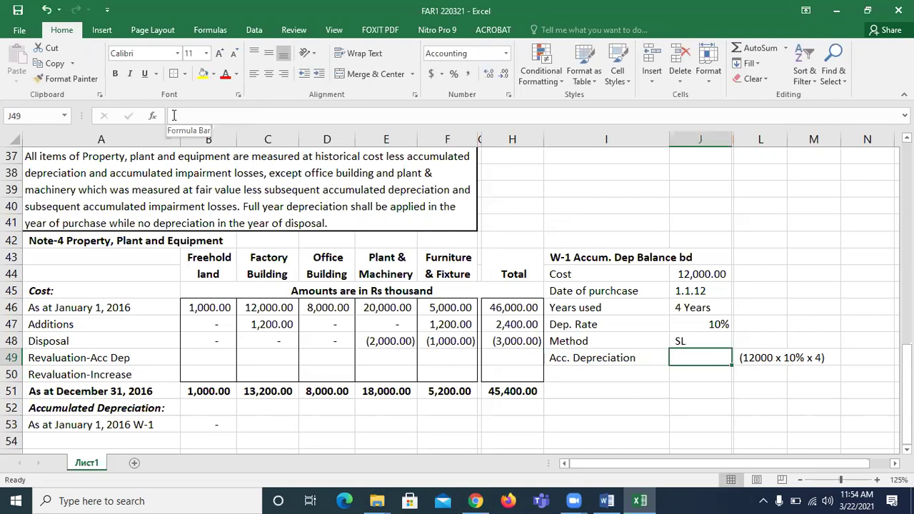
text(=12000*.10*4)
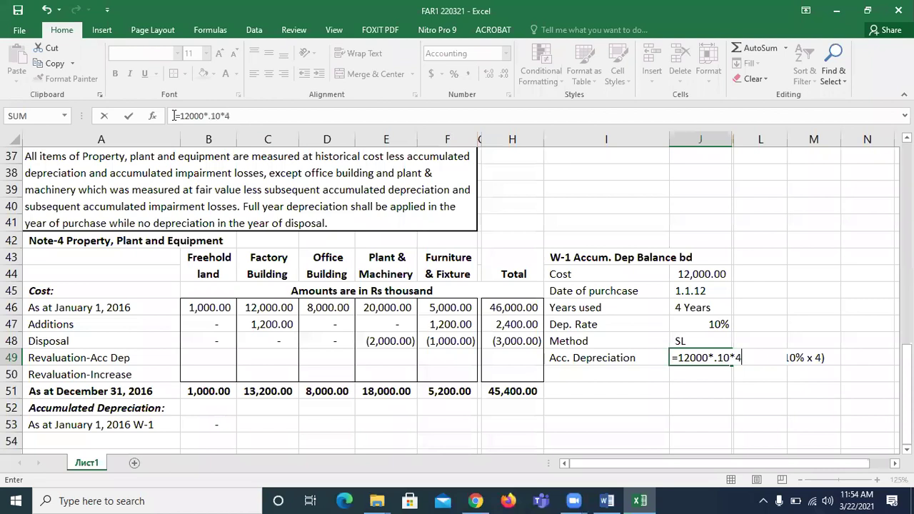
key(Return)
key(Up)
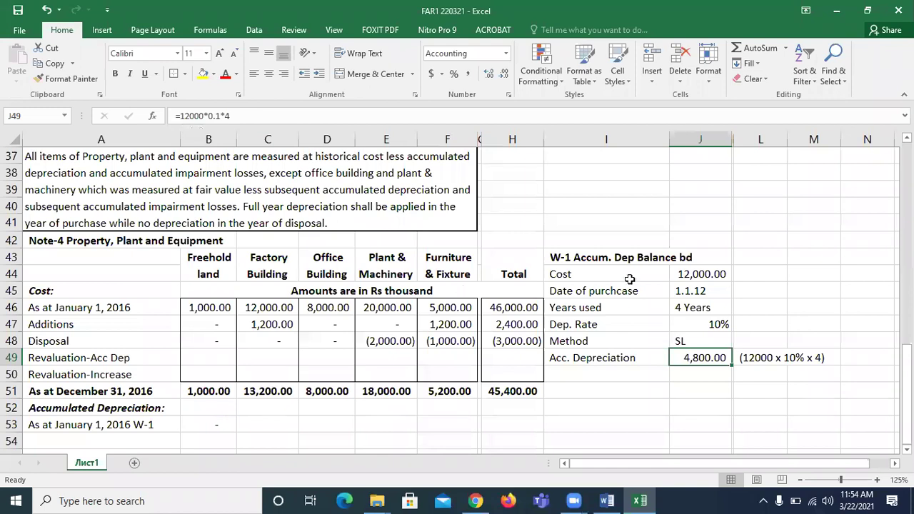
click(619, 309)
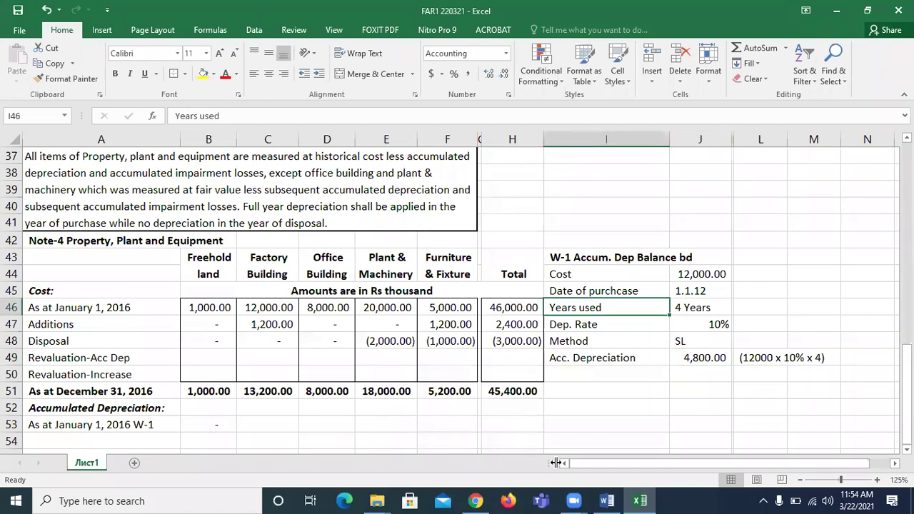
click(475, 501)
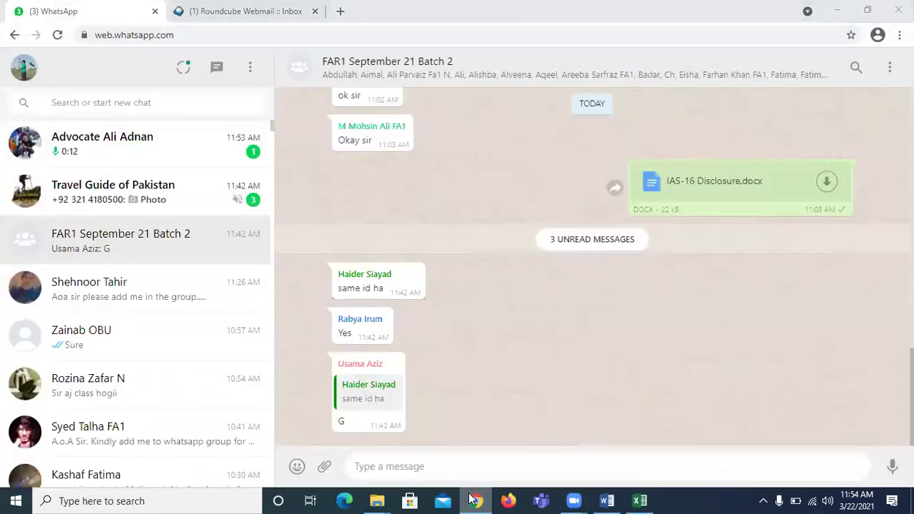
click(473, 499)
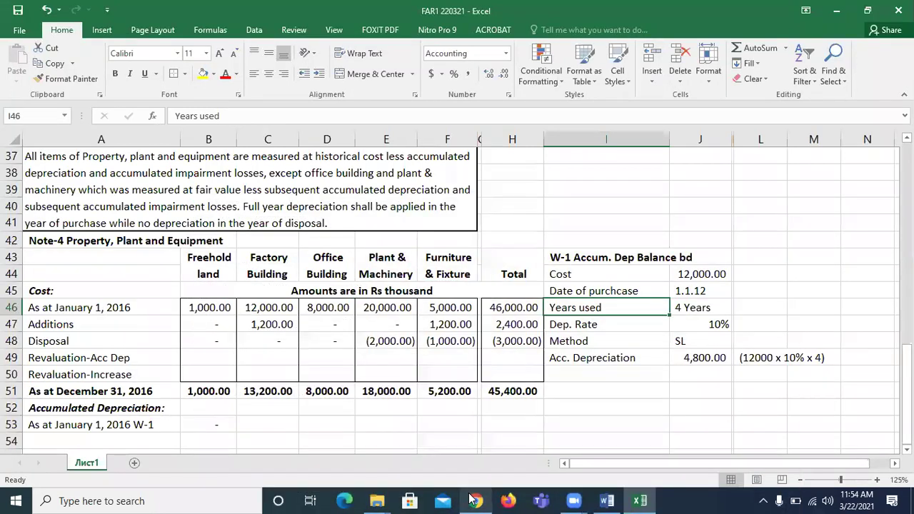